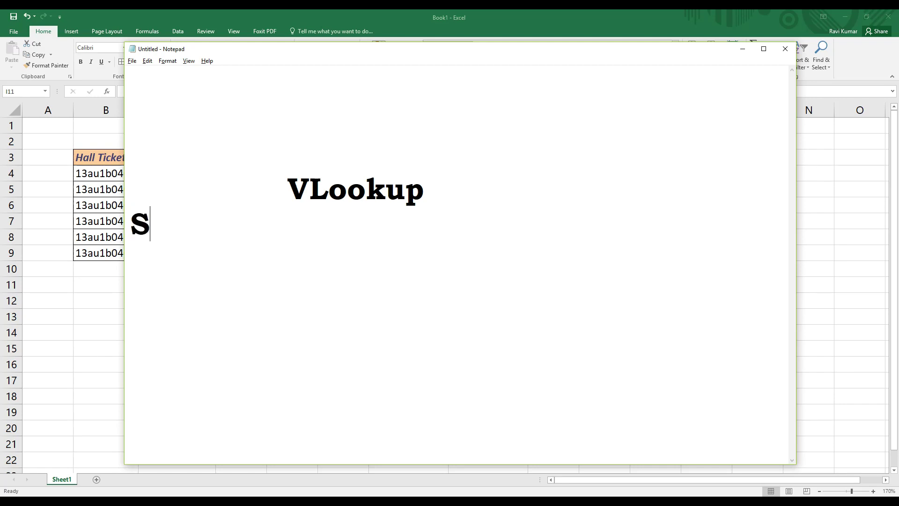
- Type 'Searching' and 'Sorting' on separate lines under the VLookup heading in Notepad
text(earching)
key(Return)
text(Sor)
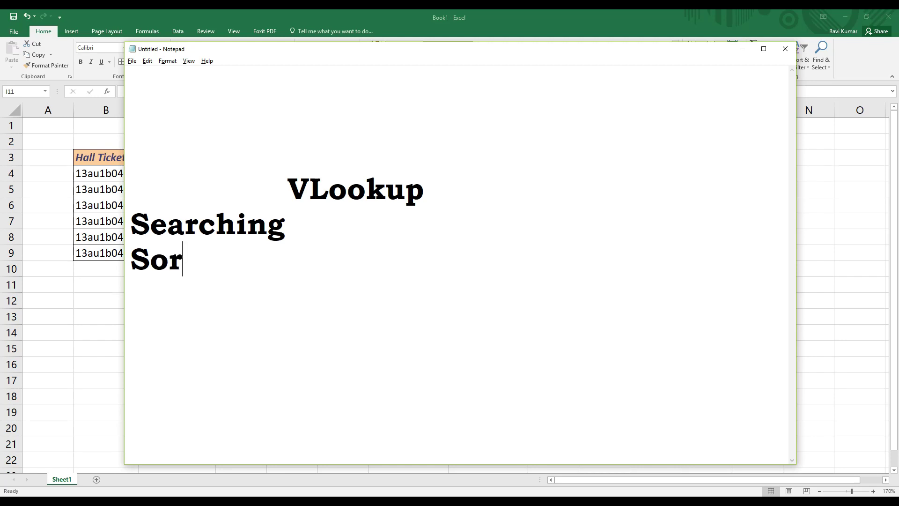
text(ting)
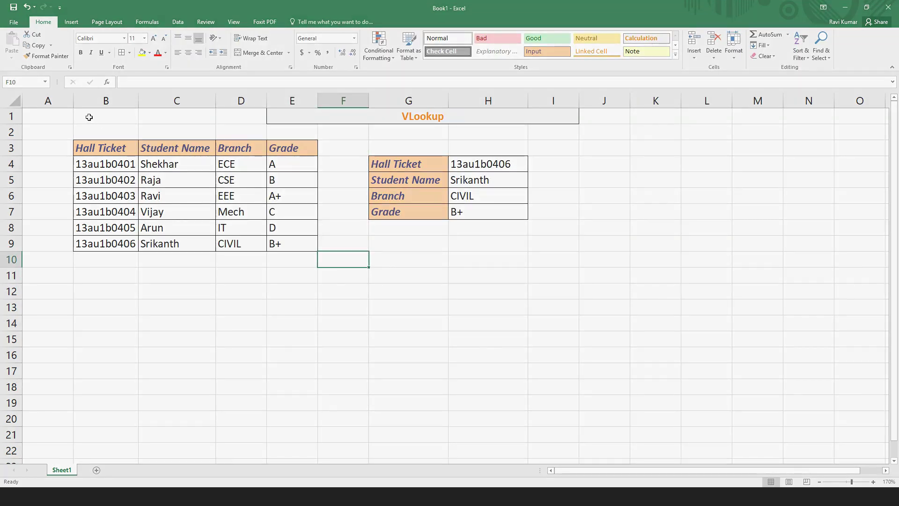
- Highlight the student table B3:E9, then select hall ticket cell H4 to trim its trailing 6
mouse_move(89, 117)
mouse_down()
mouse_move(504, 246)
mouse_move(471, 239)
mouse_up()
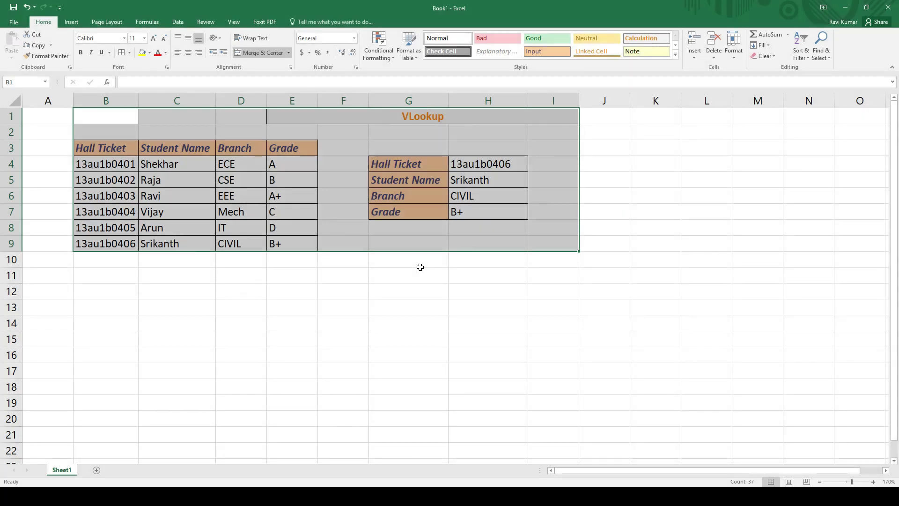
click(433, 260)
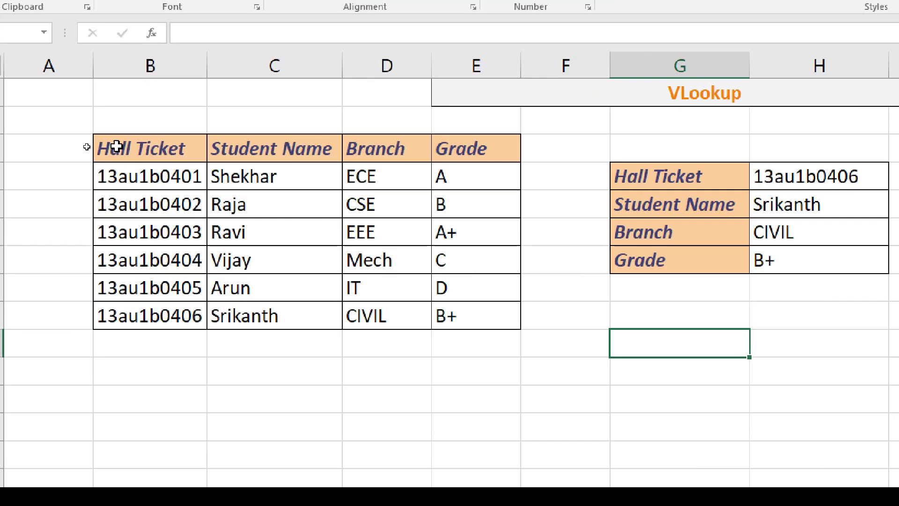
drag(84, 148, 318, 244)
drag(523, 316, 515, 323)
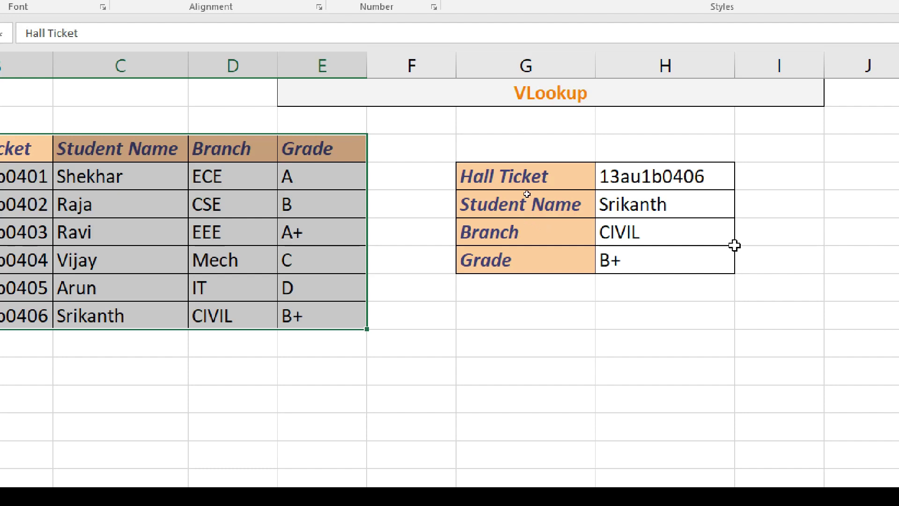
click(707, 168)
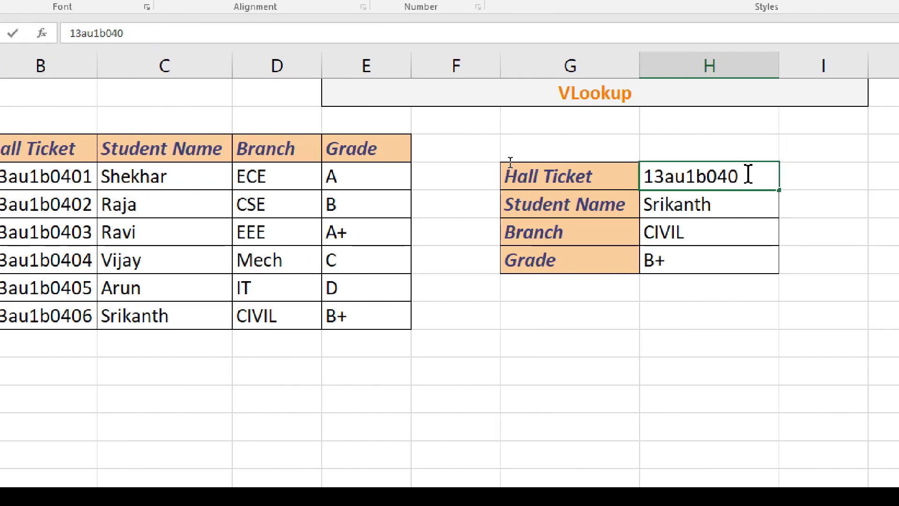
text(5)
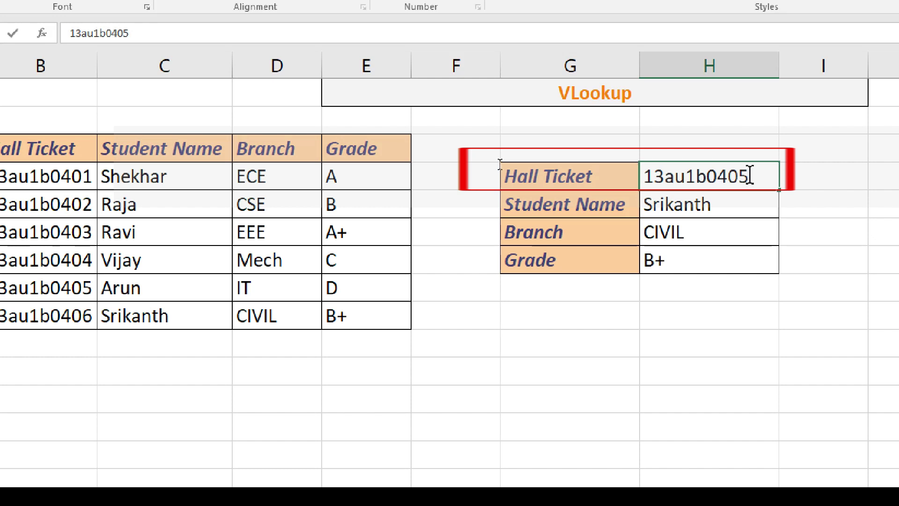
drag(750, 175, 642, 178)
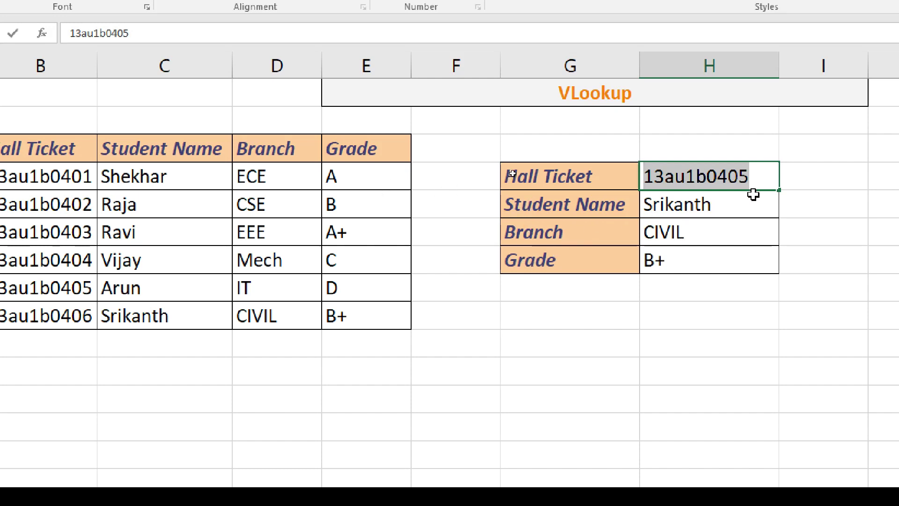
drag(755, 177, 644, 177)
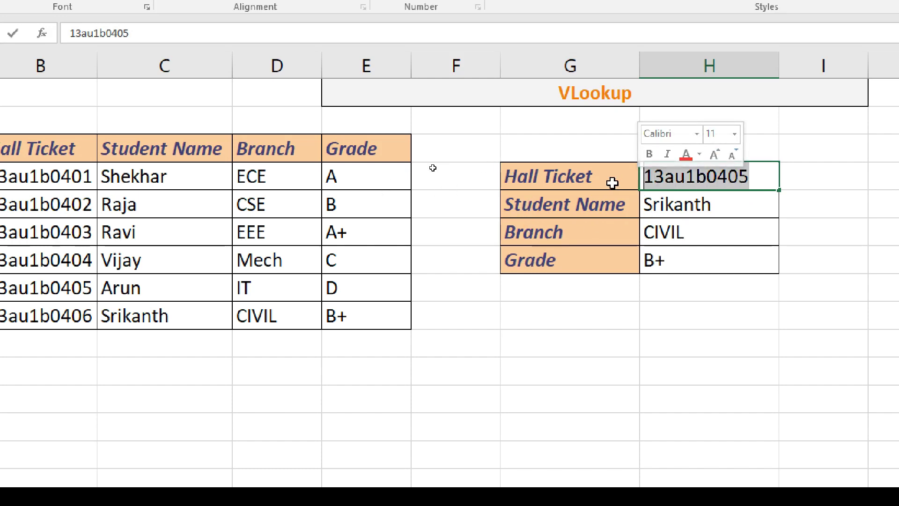
key(Return)
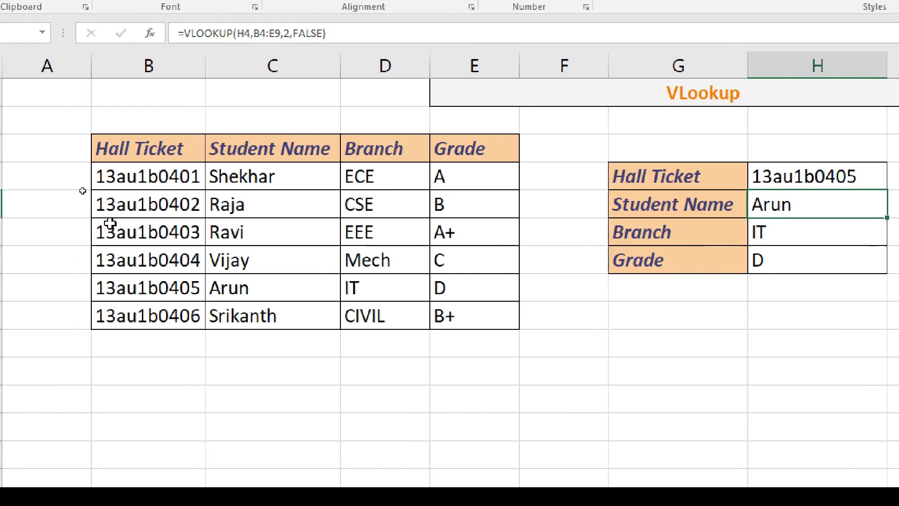
click(194, 286)
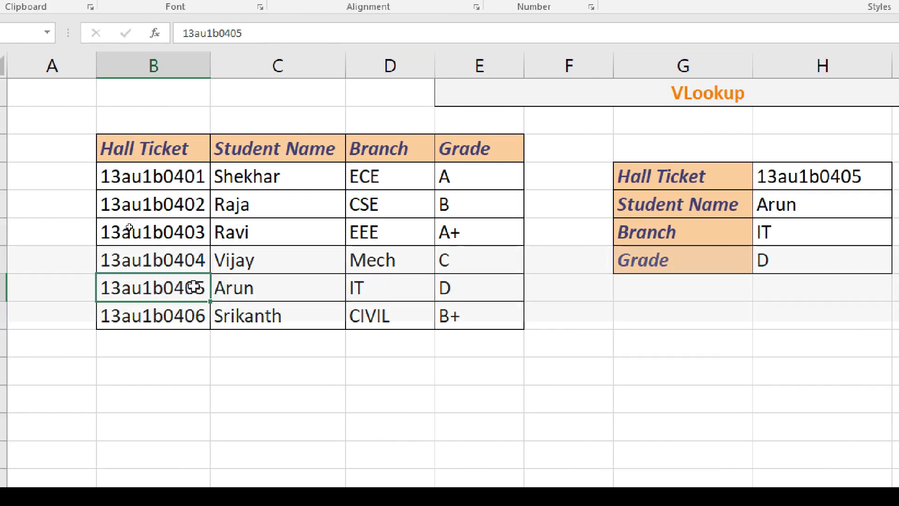
click(280, 288)
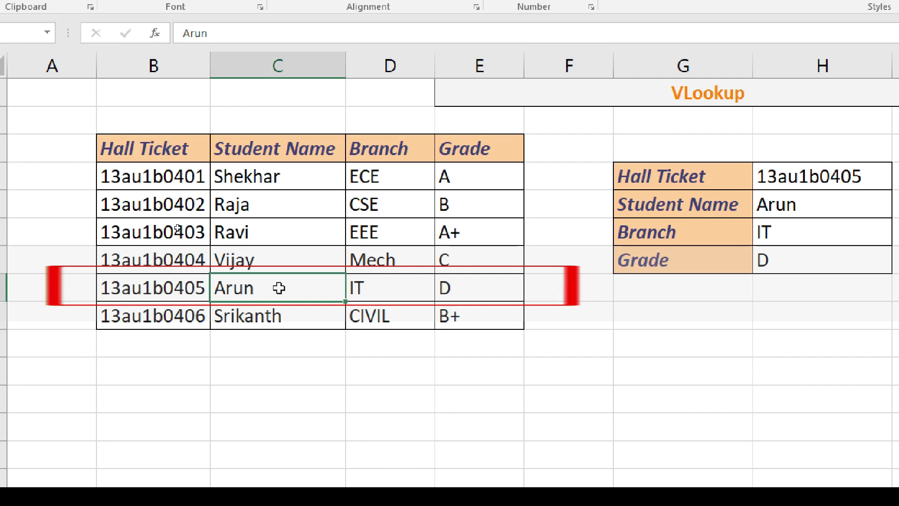
click(373, 290)
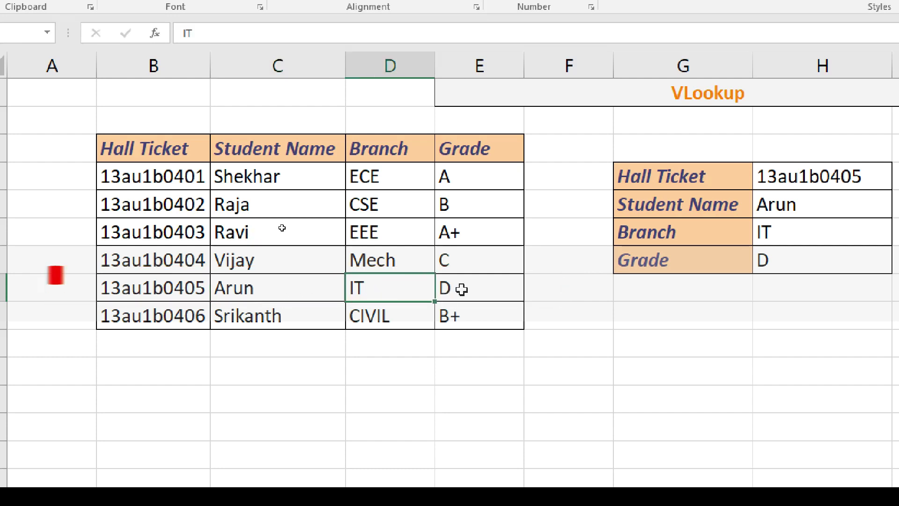
click(444, 284)
drag(187, 281, 442, 285)
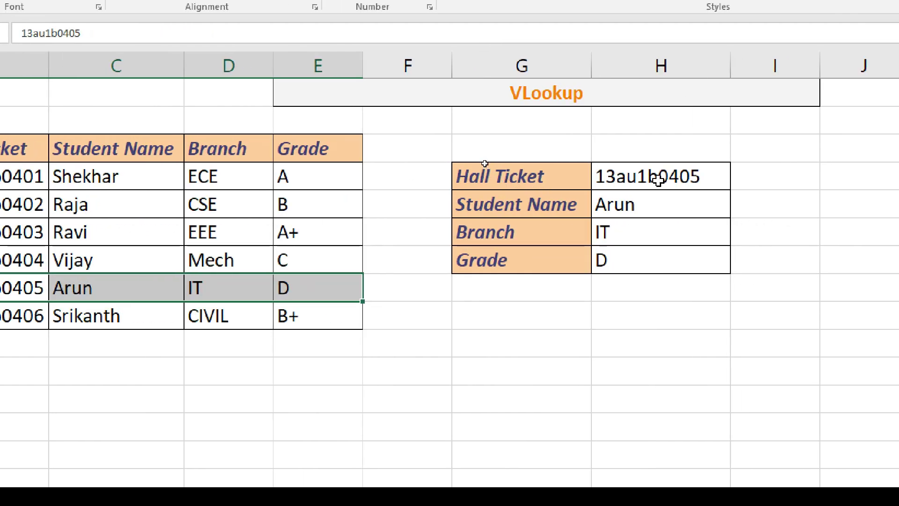
click(658, 180)
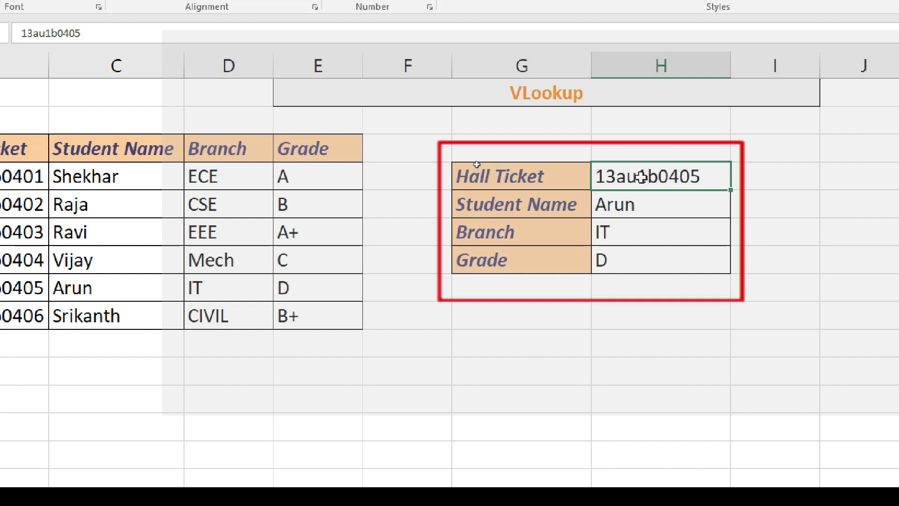
click(622, 207)
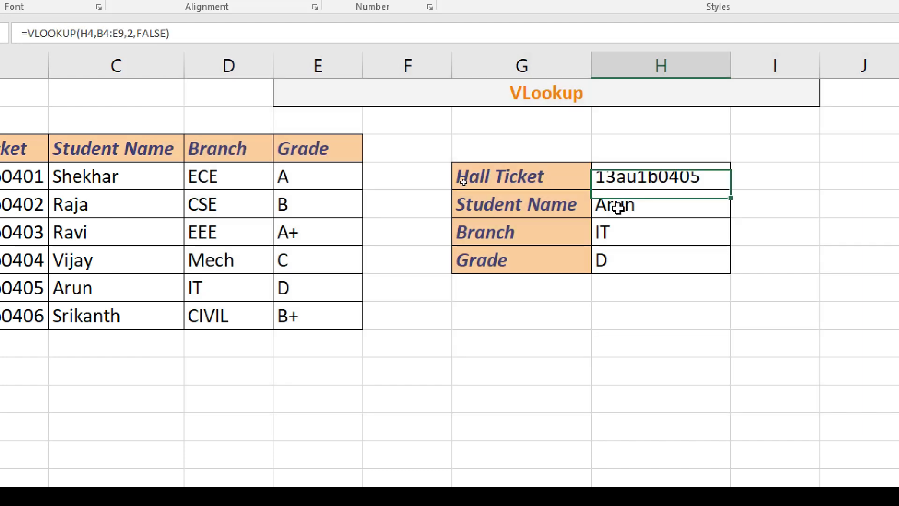
click(613, 231)
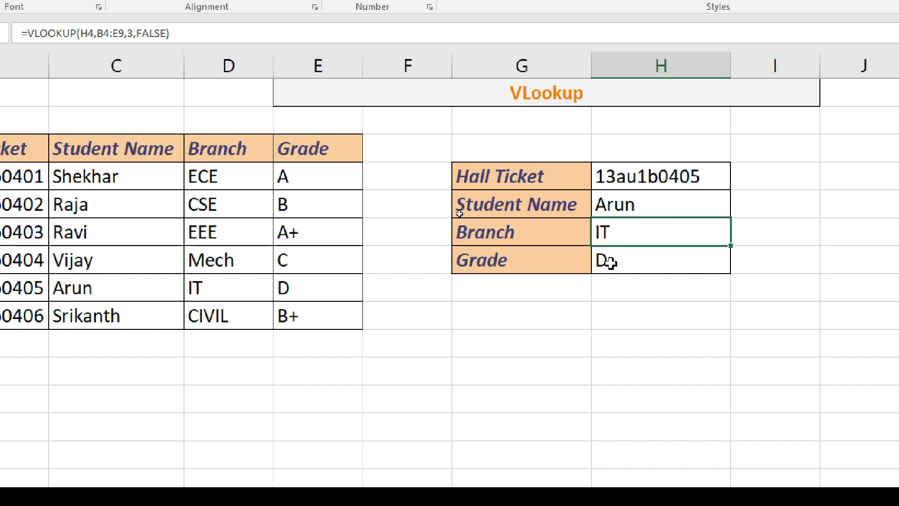
click(610, 262)
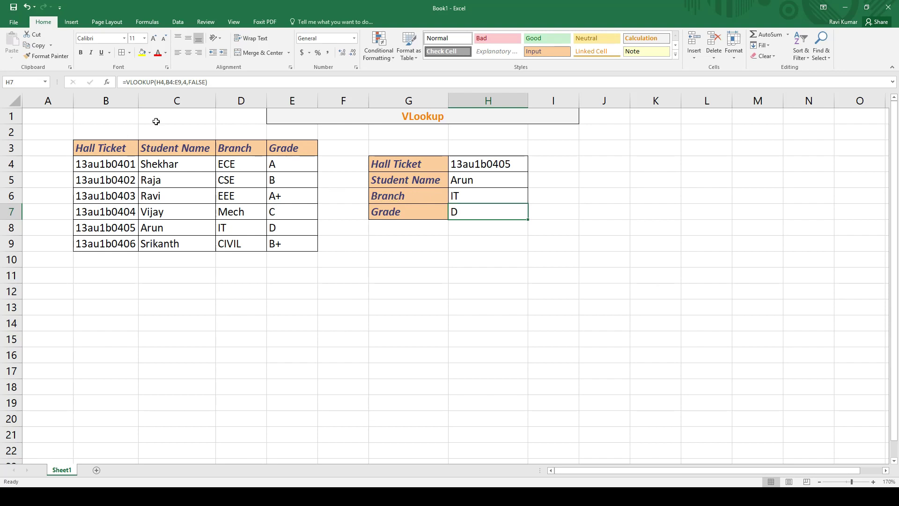
- Inspect Student Name column C and row 6, checking the entries Raja and Ravi
click(177, 101)
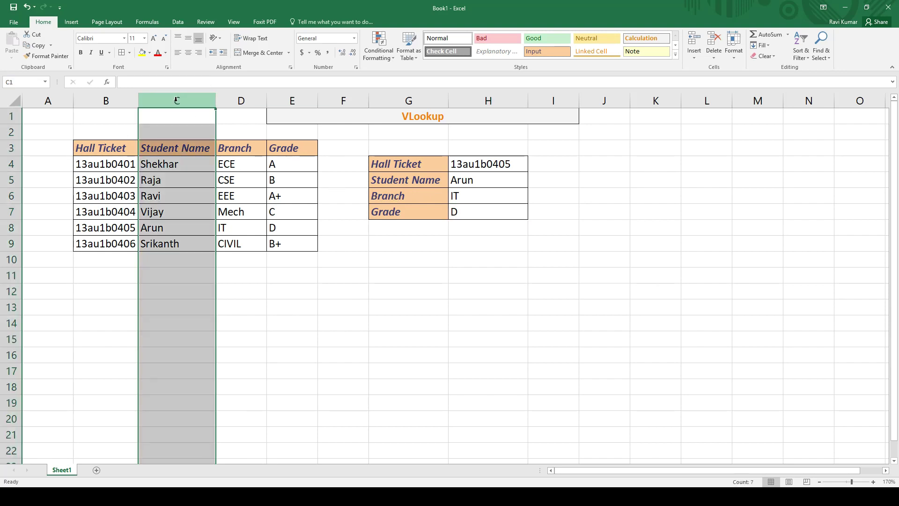
click(10, 196)
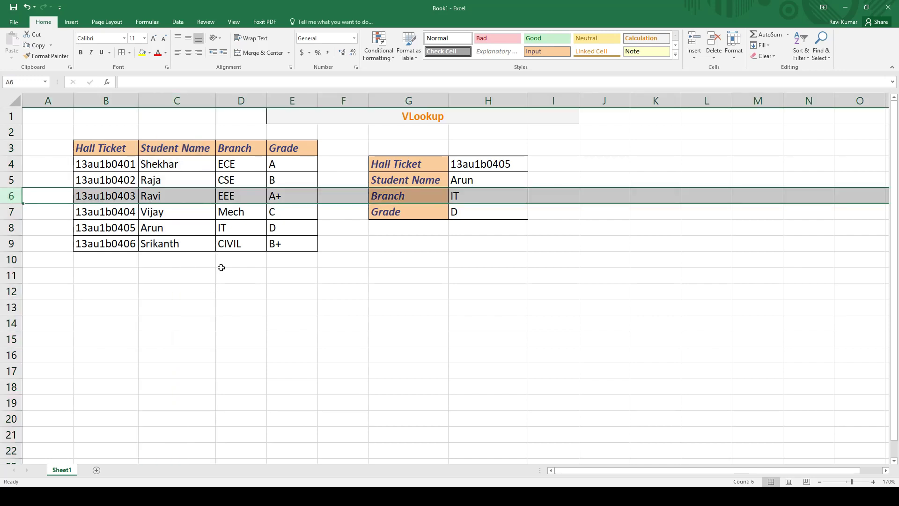
click(156, 197)
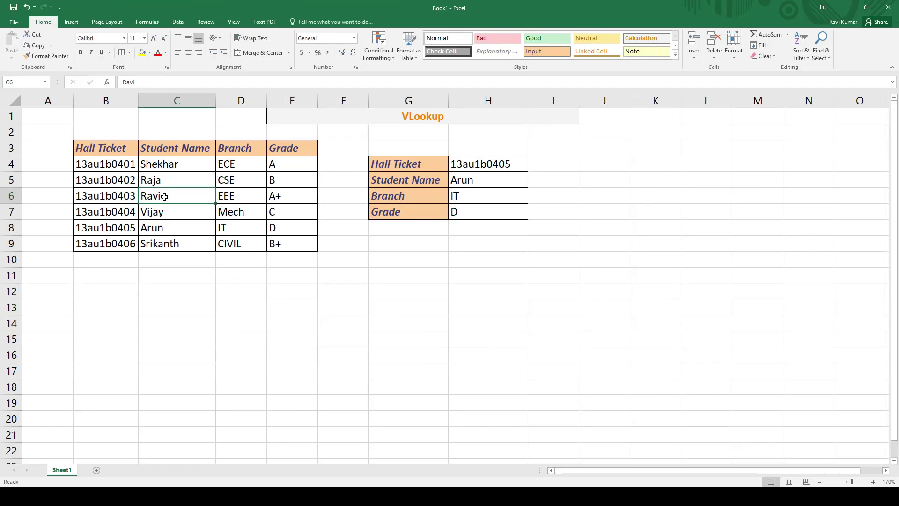
click(175, 101)
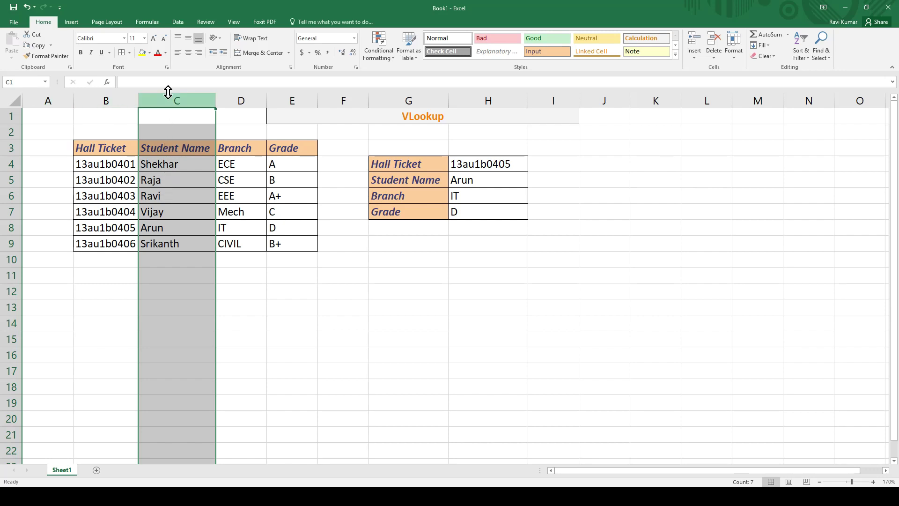
click(161, 182)
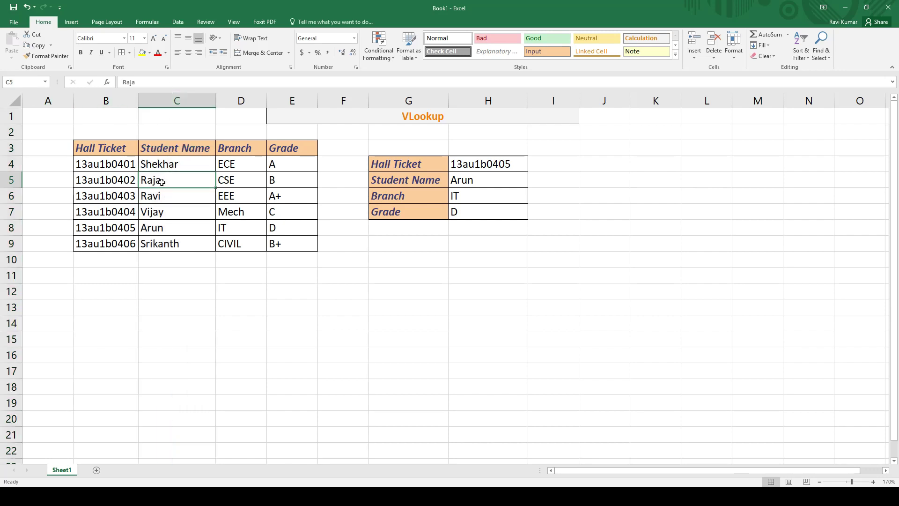
click(175, 201)
click(8, 196)
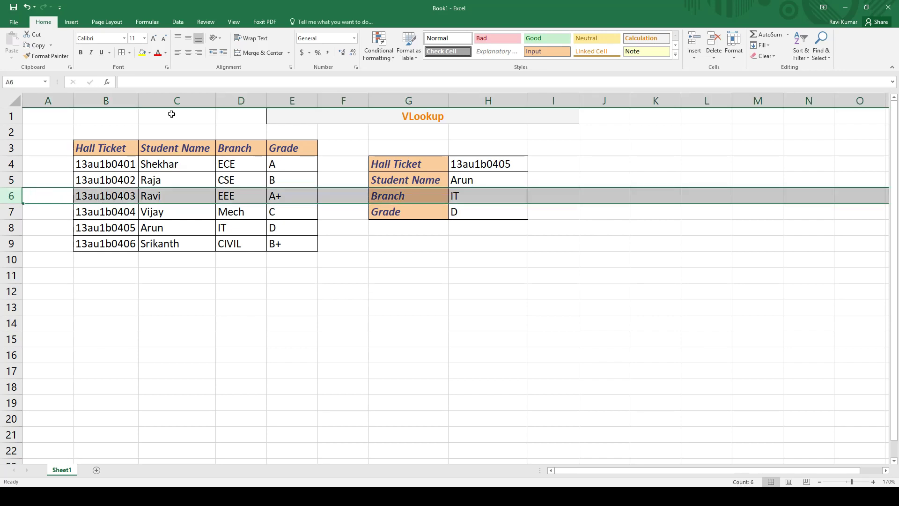
click(162, 195)
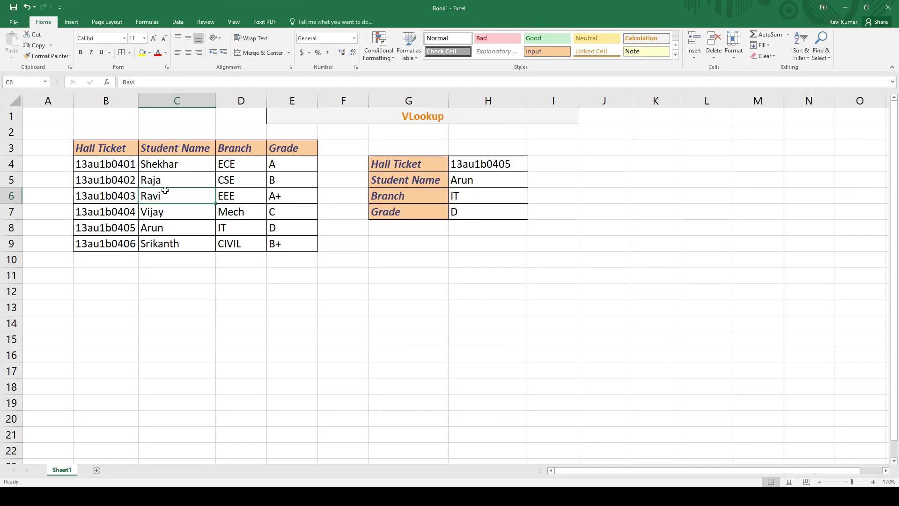
- Start an entry in empty cell C11, then clear the half-typed text
click(178, 278)
text(c)
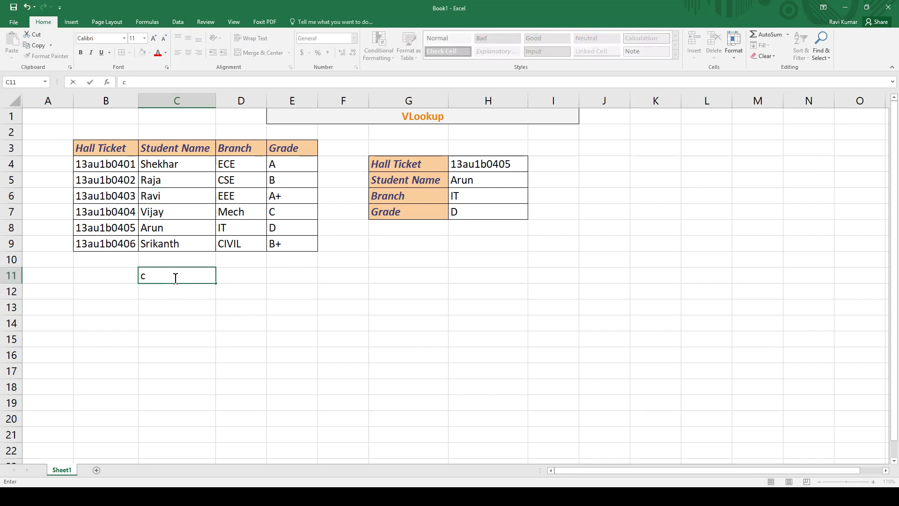
key(BackSpace)
key(BackSpace)
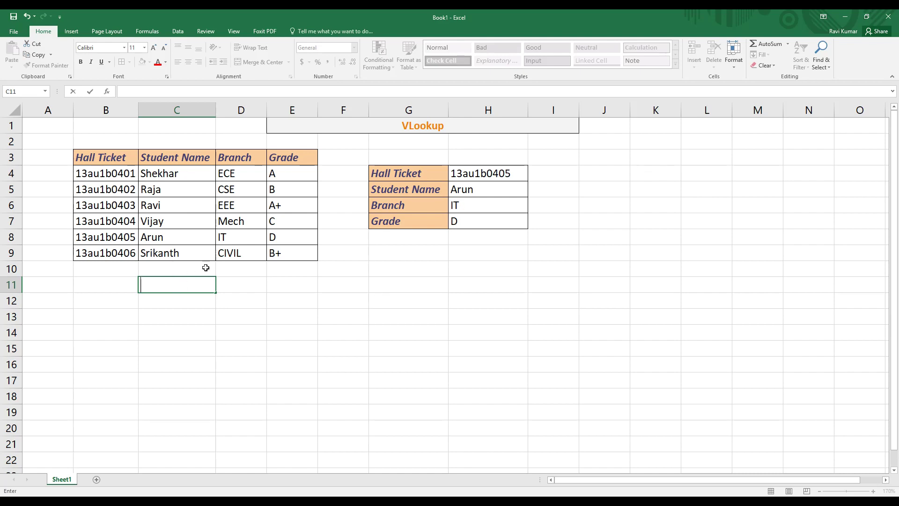
- Delete the Arun, IT and D results in H5:H7 and start editing the empty H5
click(180, 205)
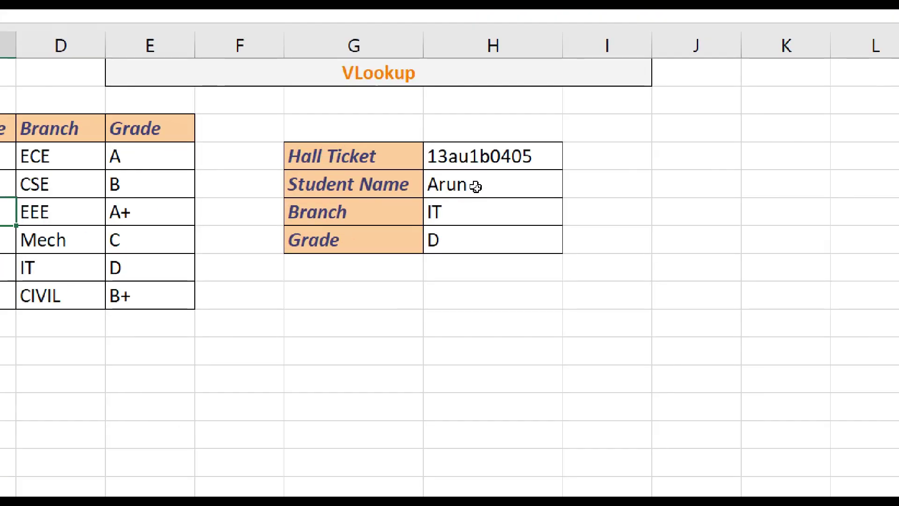
drag(477, 190, 469, 257)
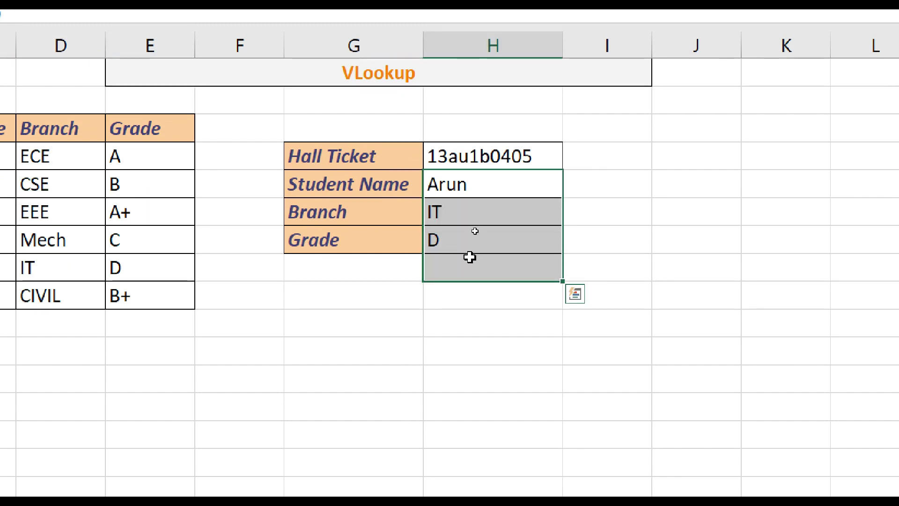
click(458, 238)
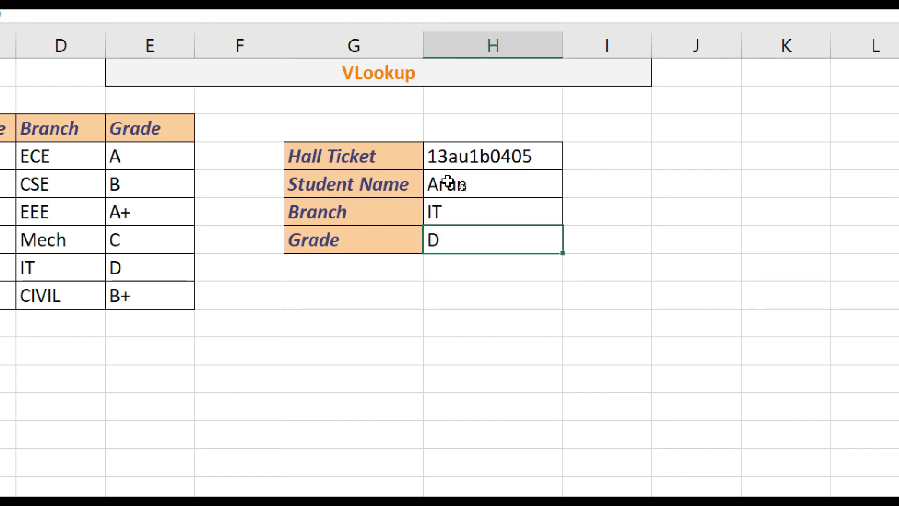
drag(448, 183, 445, 234)
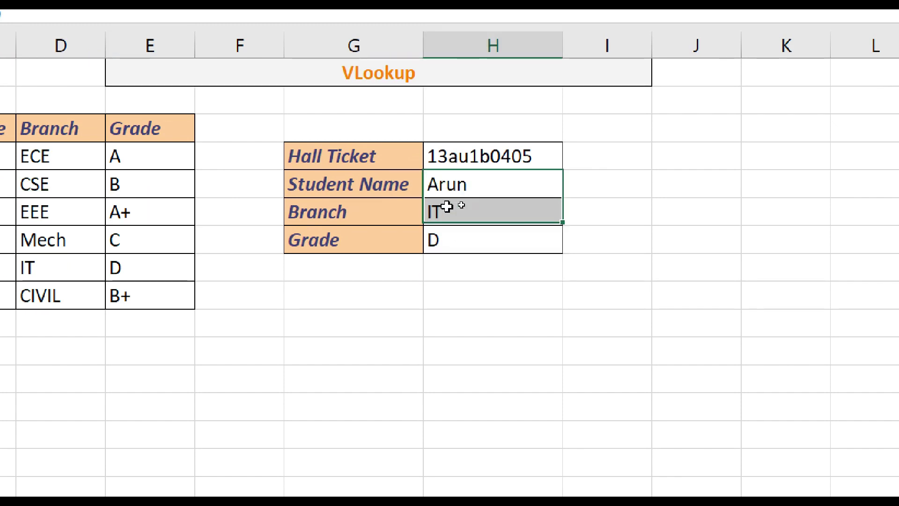
click(455, 183)
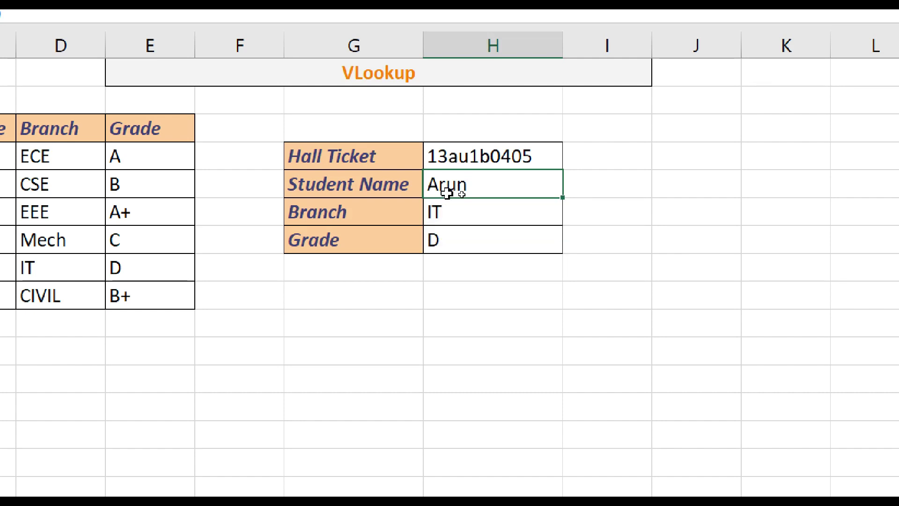
drag(450, 187, 445, 244)
key(Delete)
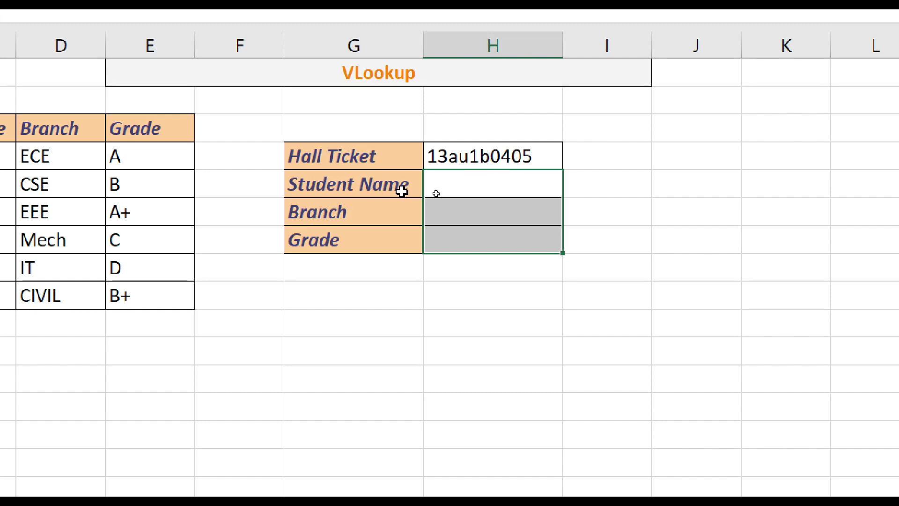
double_click(457, 186)
text(=)
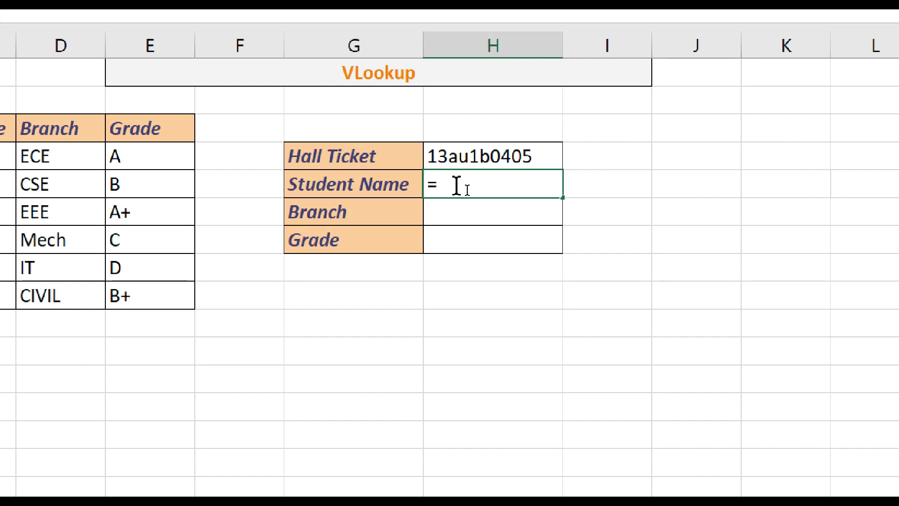
- Enter =VLOOKUP(H4,B4:E9,2,FALSE) in H5 so Student Name returns Arun
text(VL)
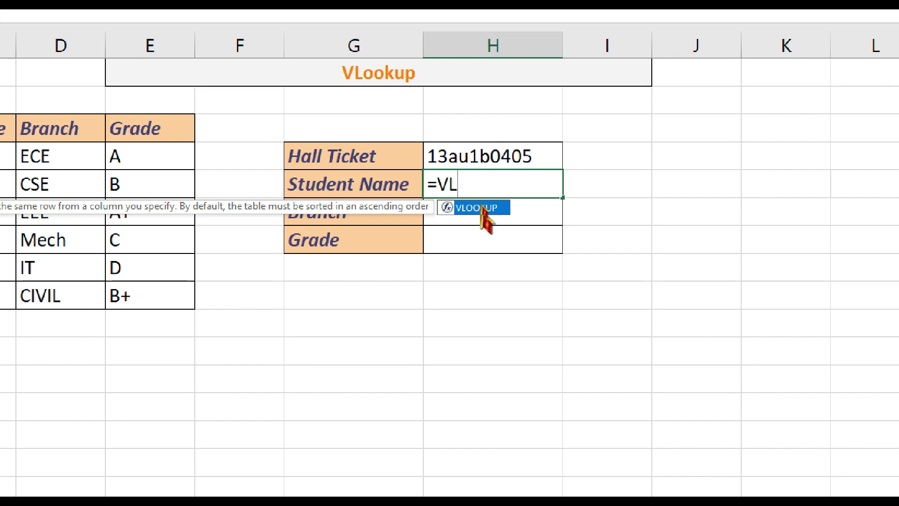
double_click(484, 209)
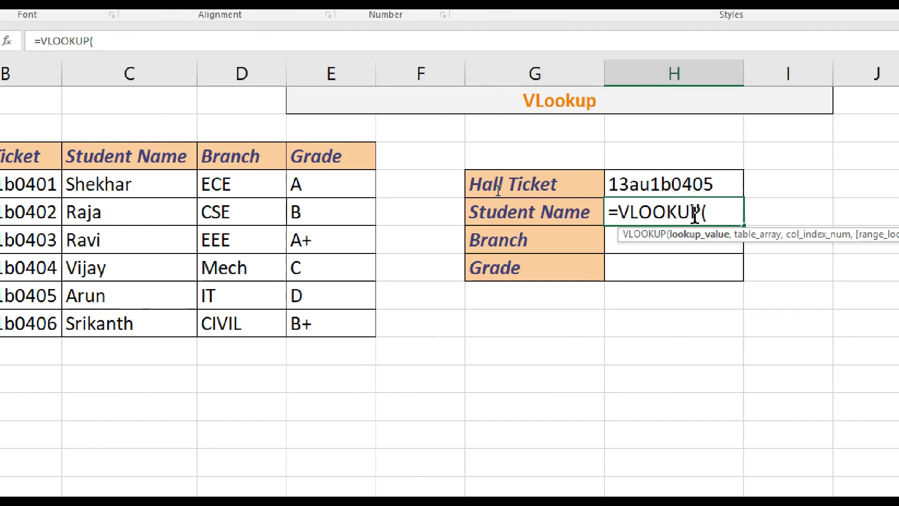
click(658, 184)
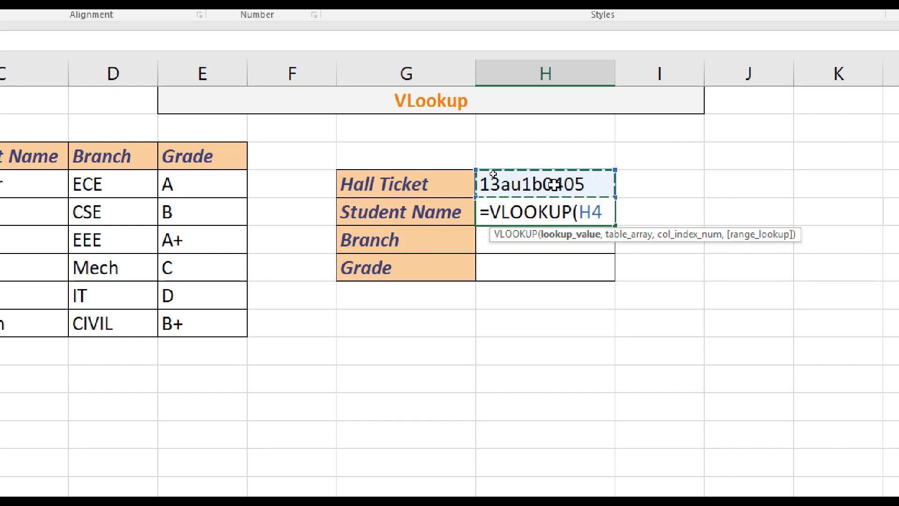
text(,)
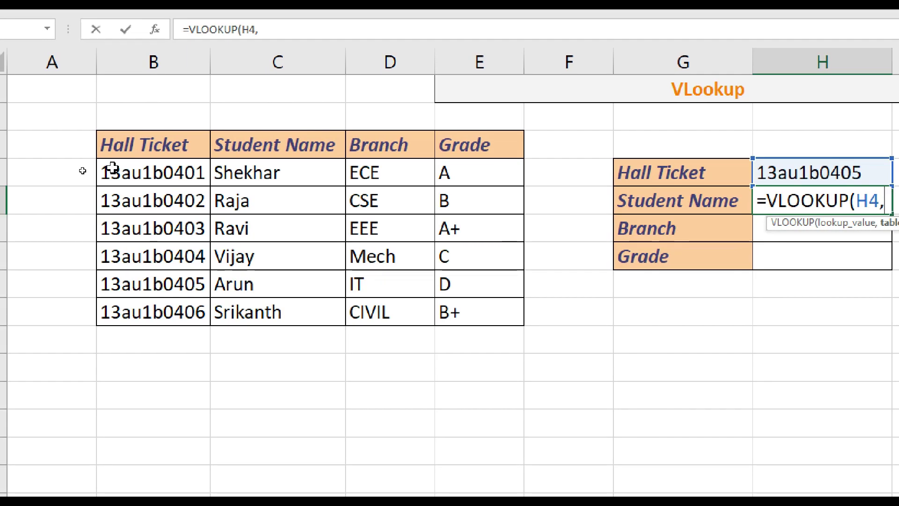
click(114, 170)
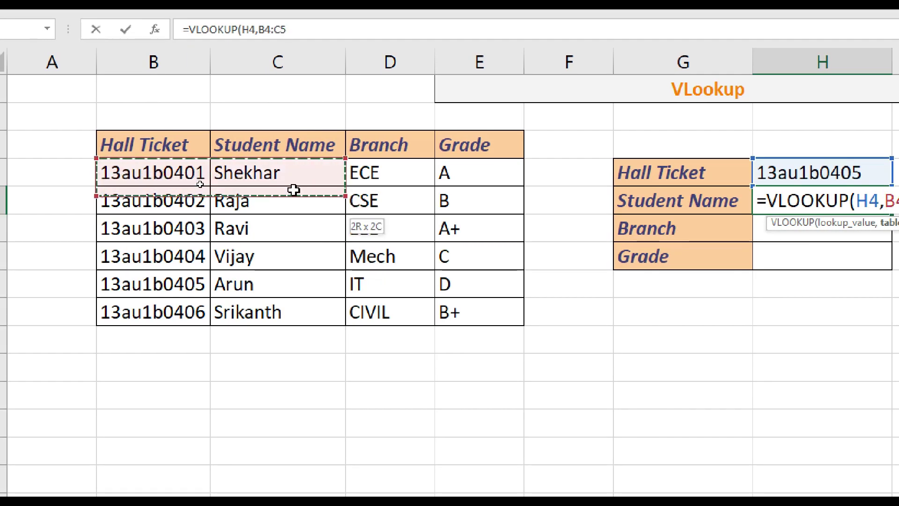
mouse_move(166, 176)
mouse_down()
mouse_move(501, 304)
mouse_move(494, 311)
mouse_up()
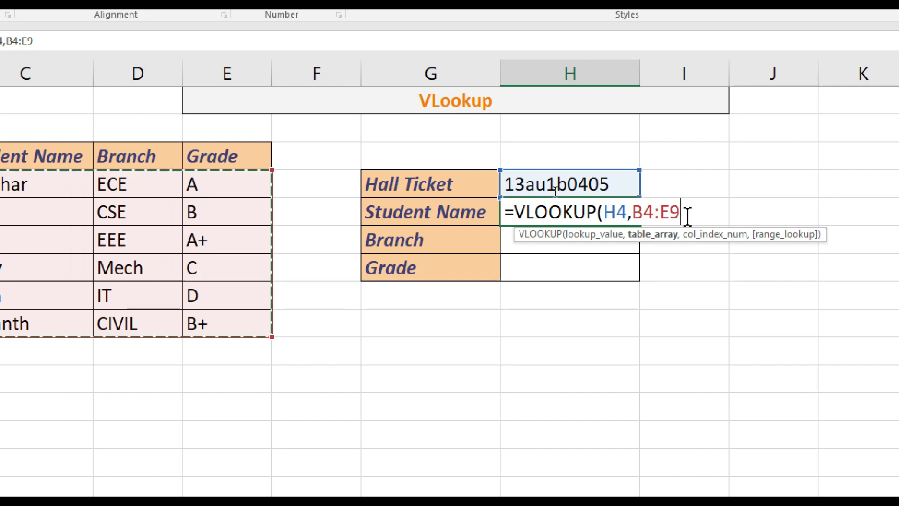
text(,2)
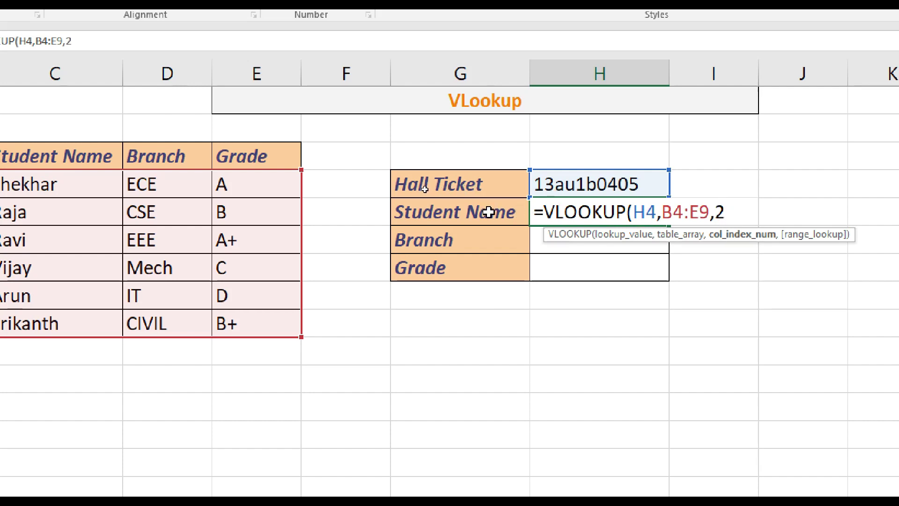
text(,)
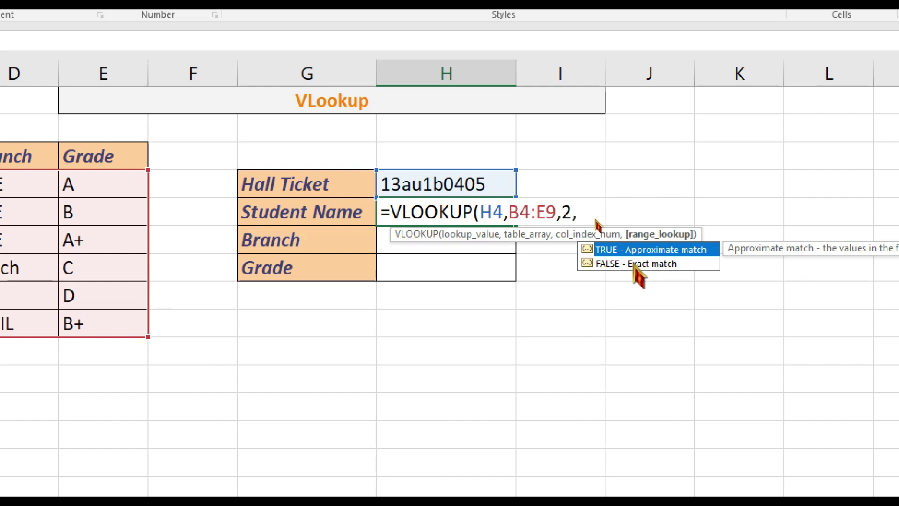
click(635, 263)
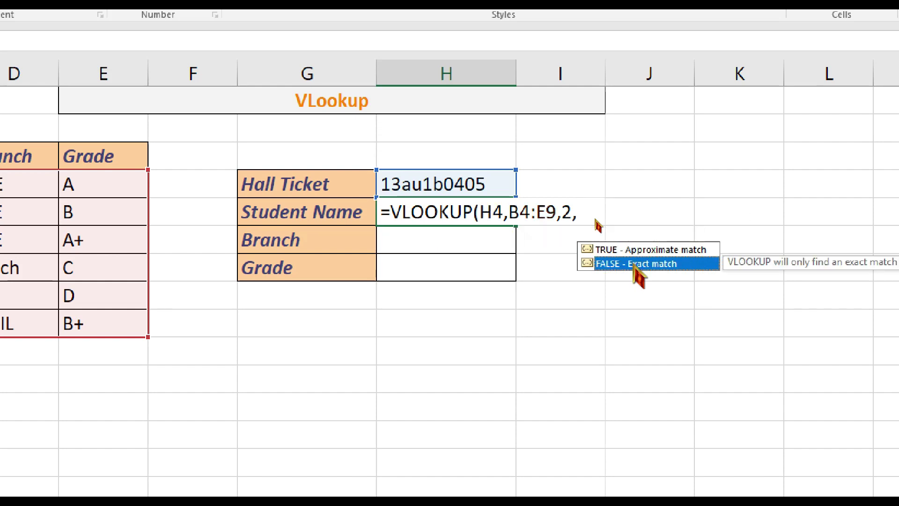
double_click(634, 263)
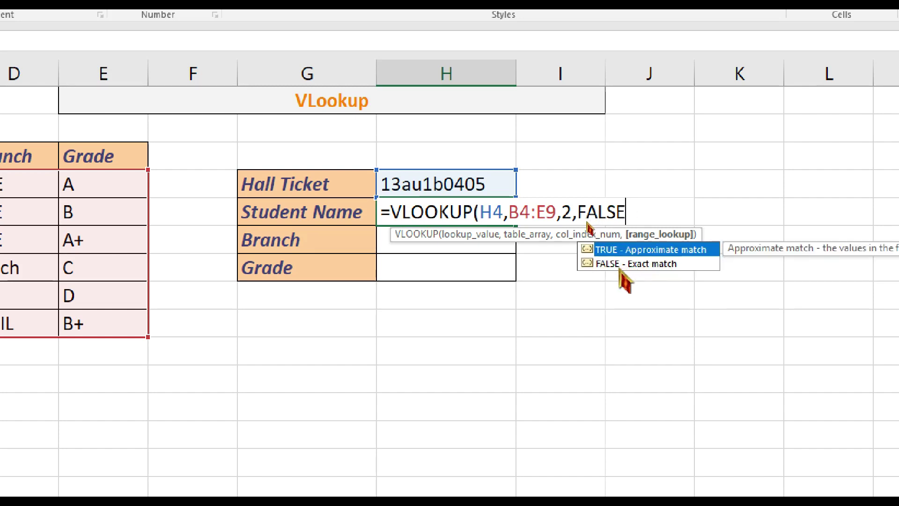
text())
key(Return)
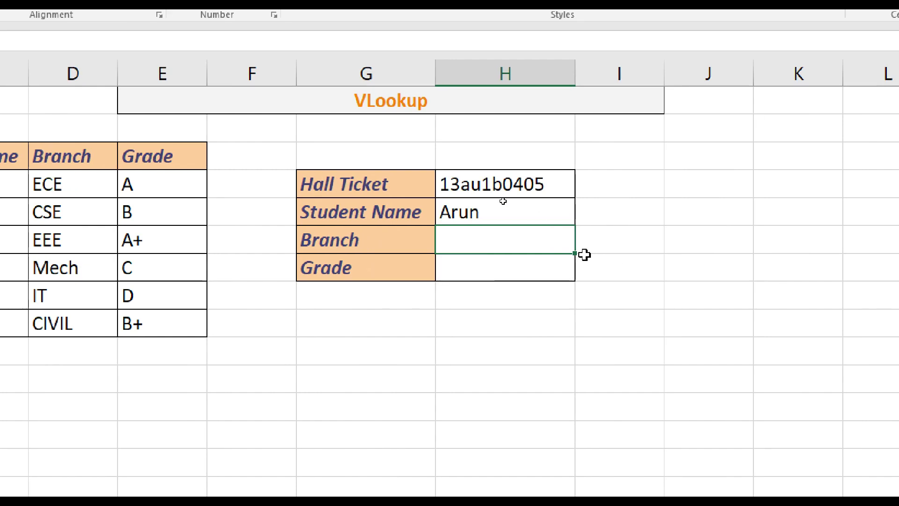
- Check the Student Name formula, then begin a VLOOKUP in the Branch cell H6
click(484, 212)
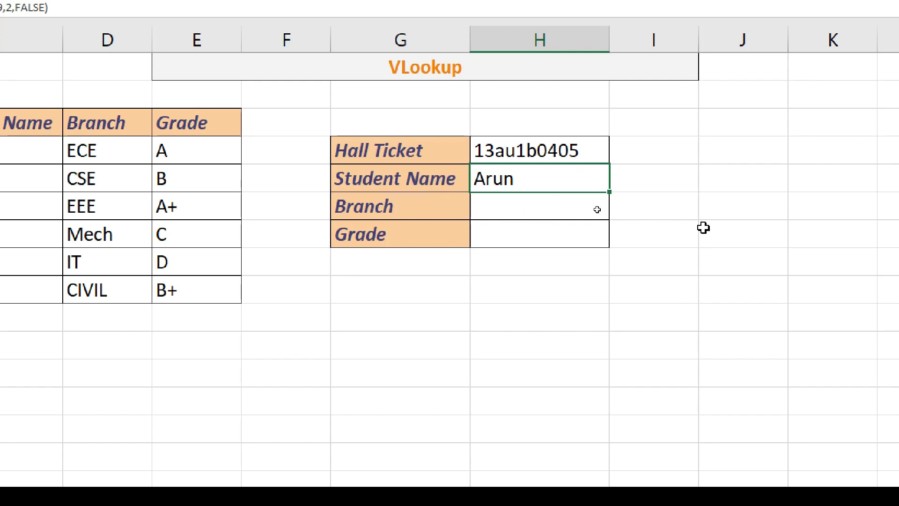
click(538, 206)
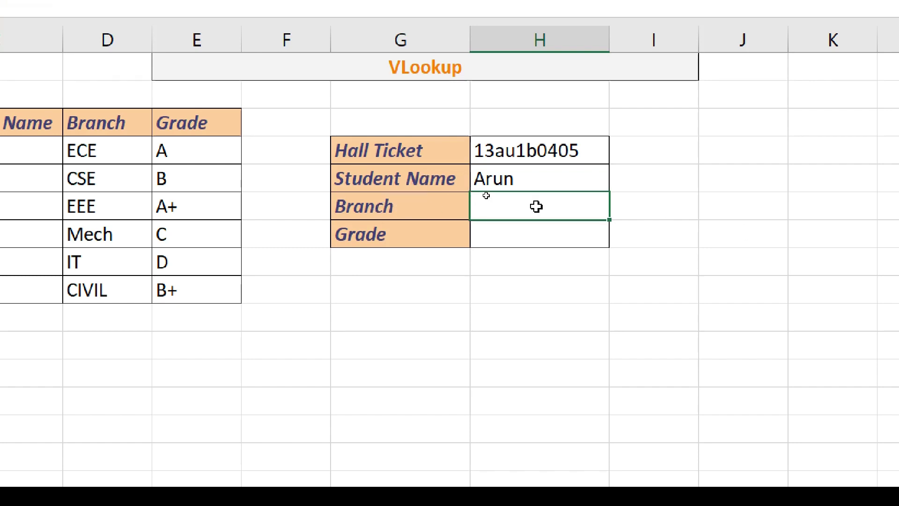
double_click(536, 206)
text(=)
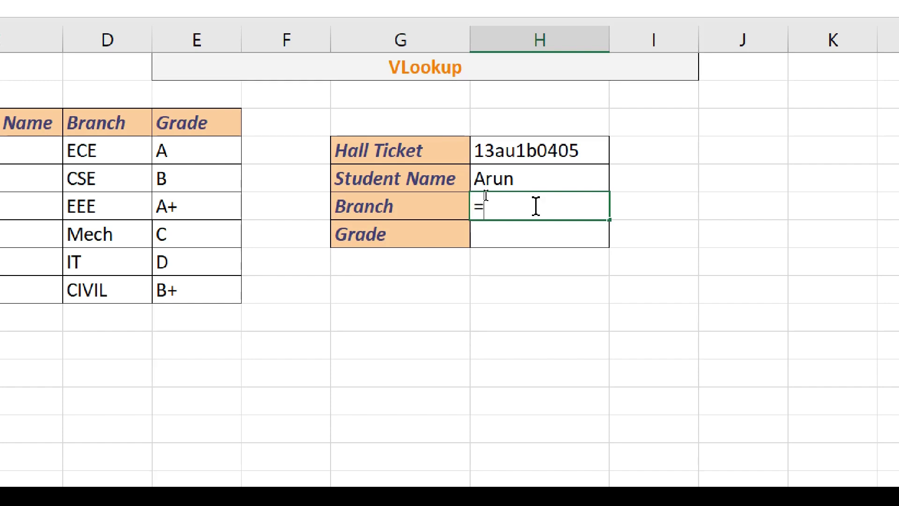
text(VL)
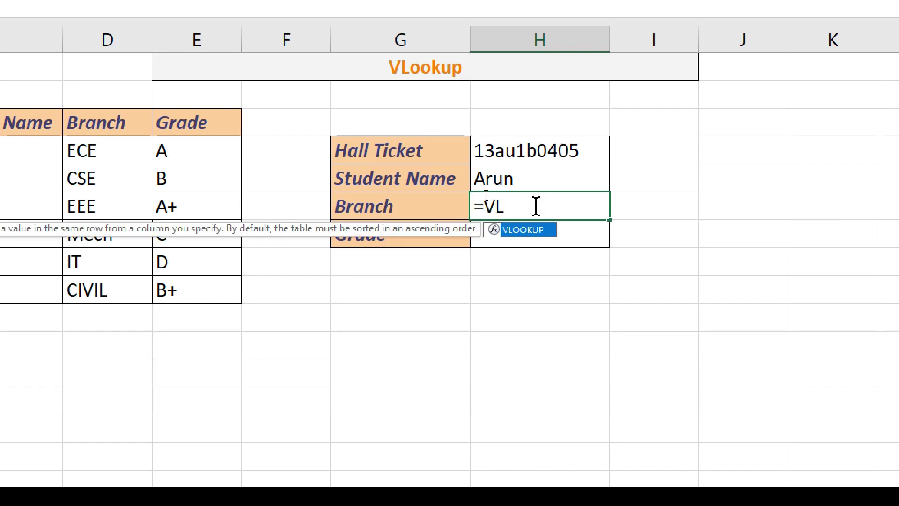
double_click(524, 229)
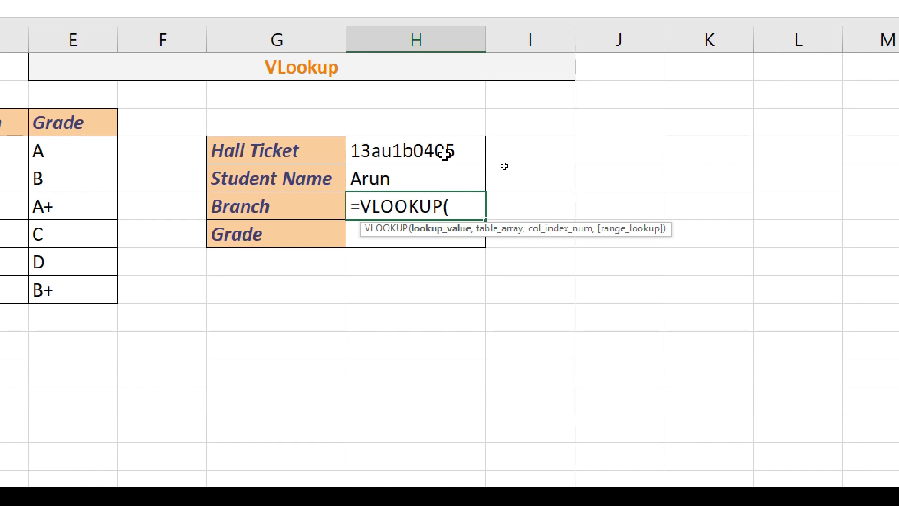
- Complete the Branch formula as =VLOOKUP(h4,B4:E9,3,FALSE), returning IT
text(h)
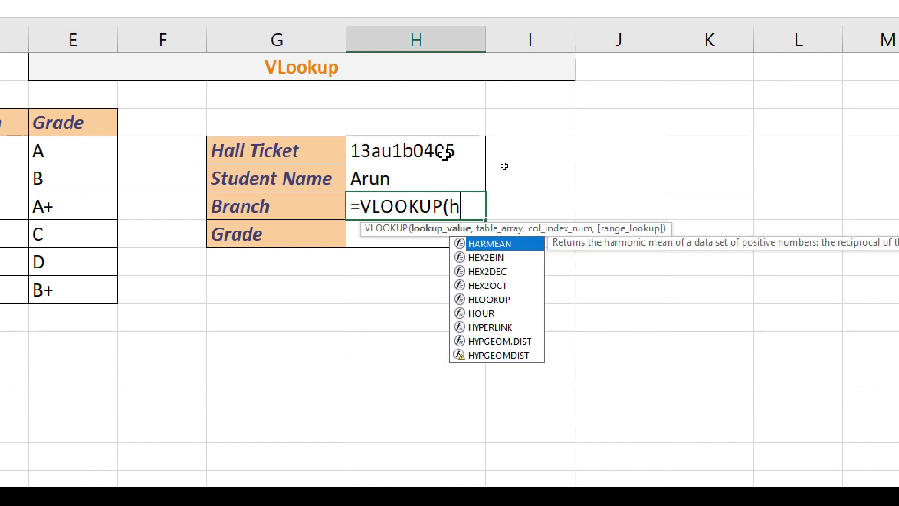
text(4)
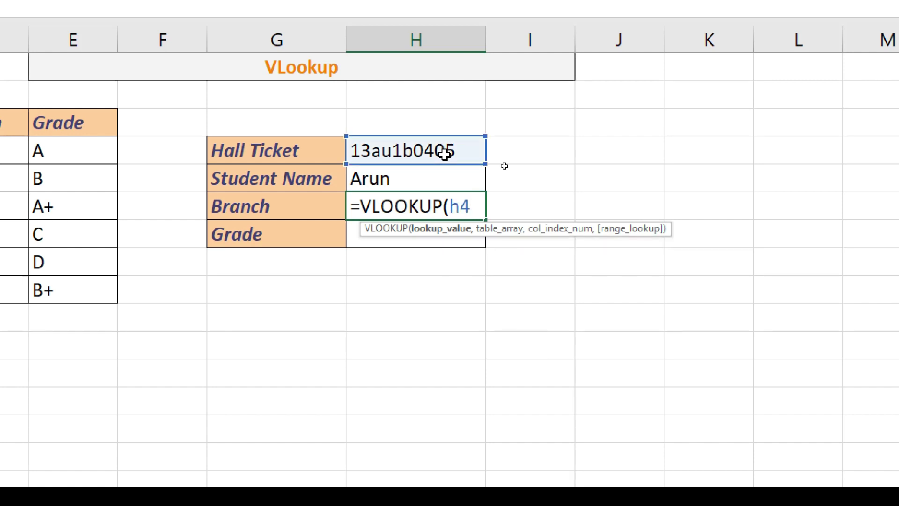
text(,)
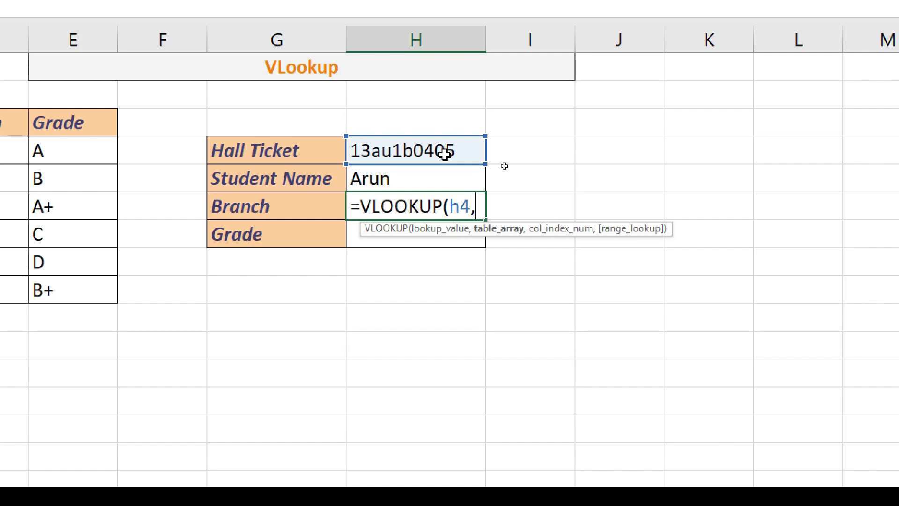
scroll(115, 169, left, 3)
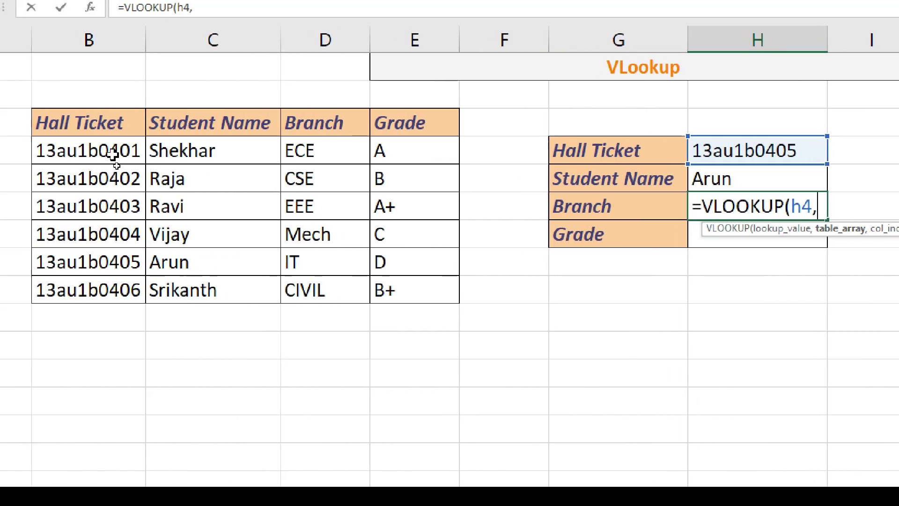
drag(114, 155, 424, 289)
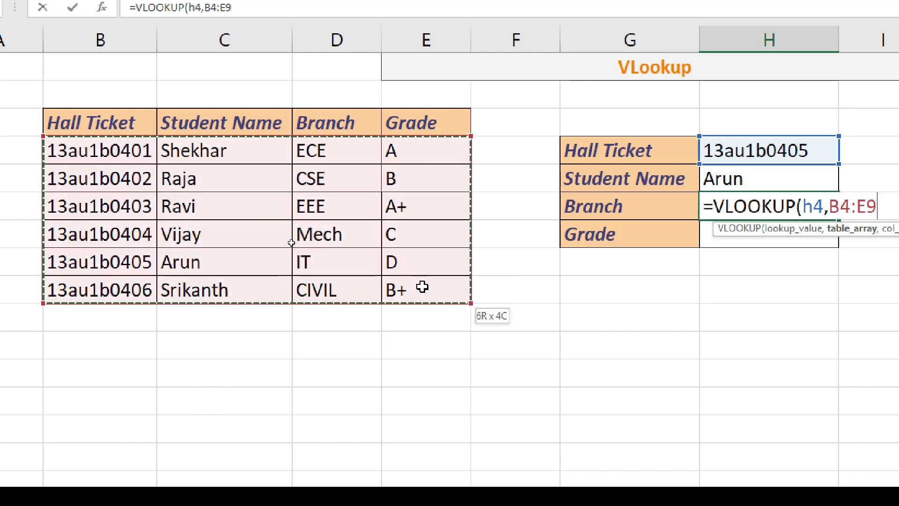
scroll(786, 333, right, 1)
scroll(787, 304, right, 2)
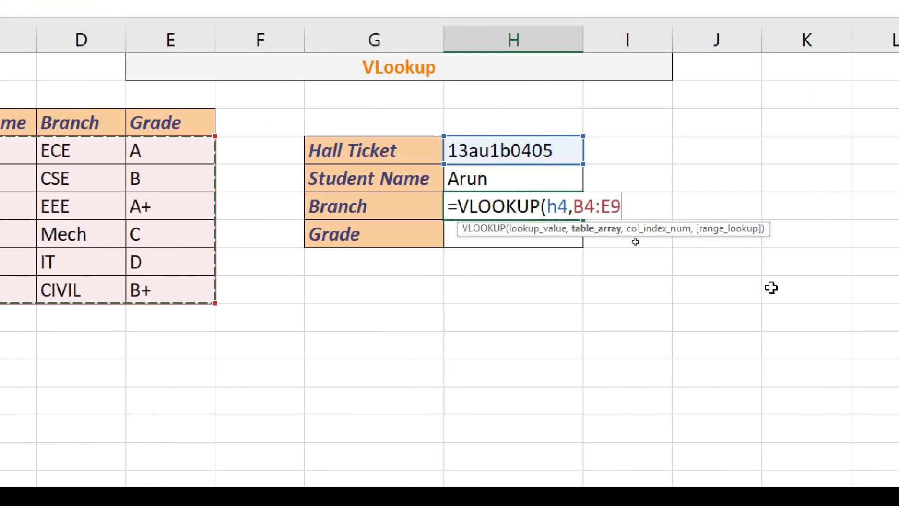
text(,)
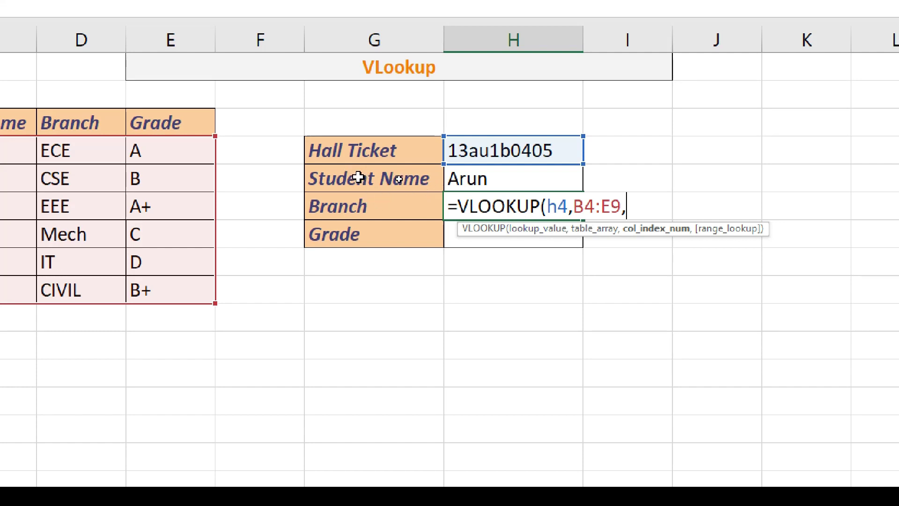
scroll(231, 172, left, 2)
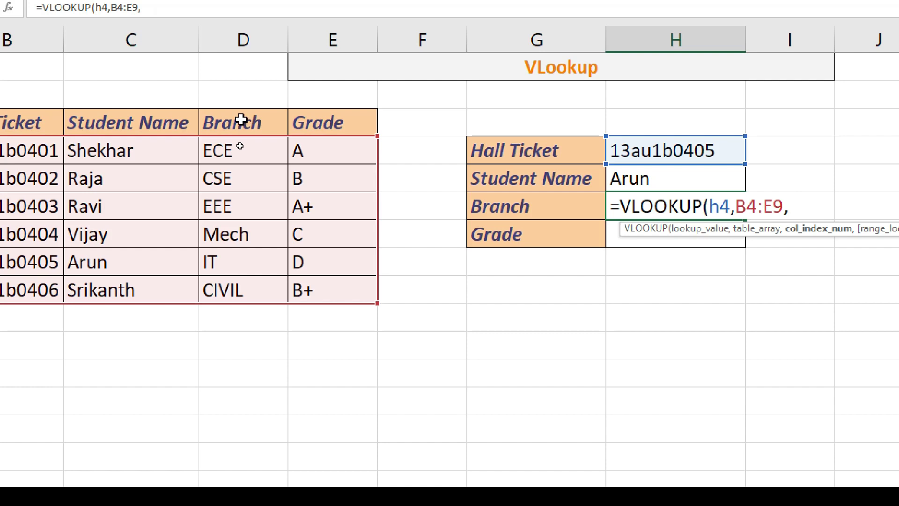
scroll(787, 233, right, 2)
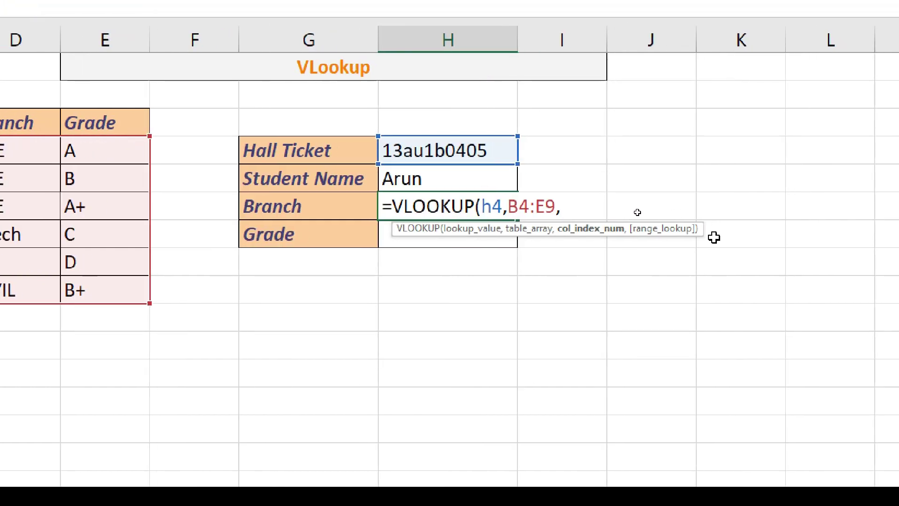
text(3)
text(,)
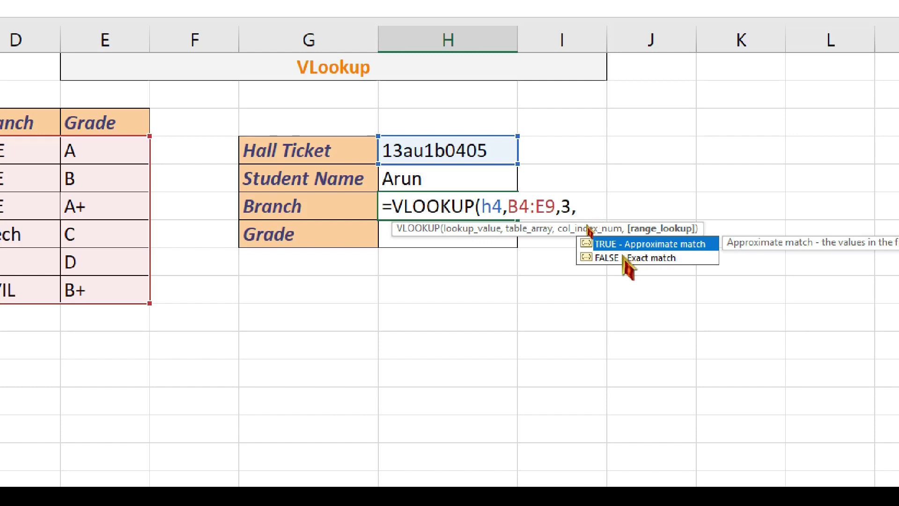
double_click(623, 258)
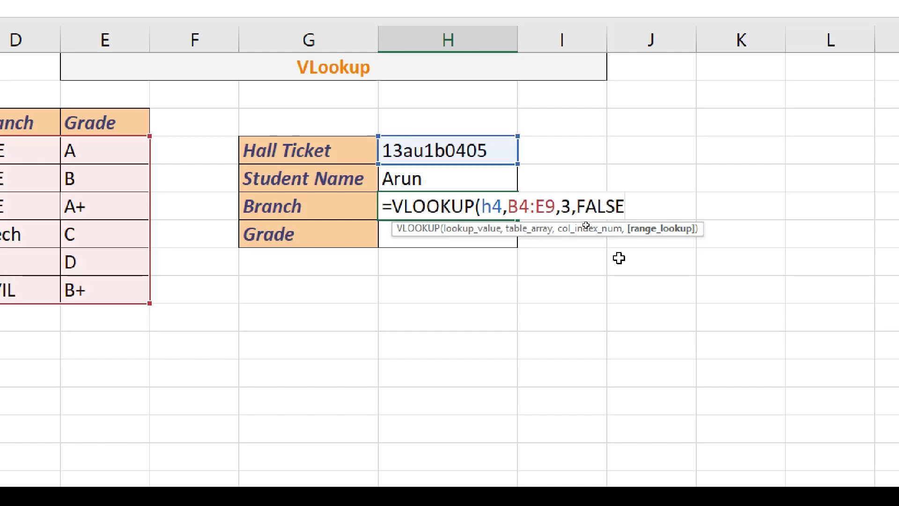
text())
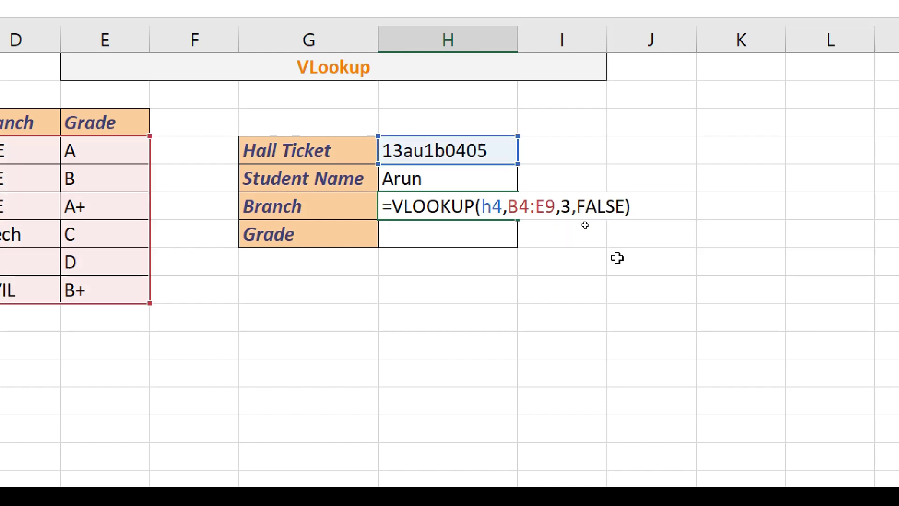
key(Return)
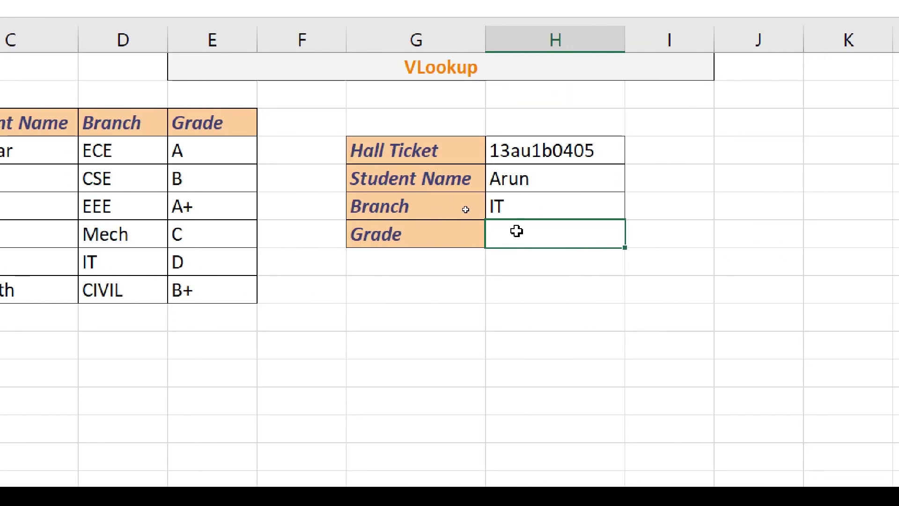
- Enter =VLOOKUP(h4,B4:E9,4,FALSE) in H7 so Grade returns D
double_click(512, 231)
text(=V)
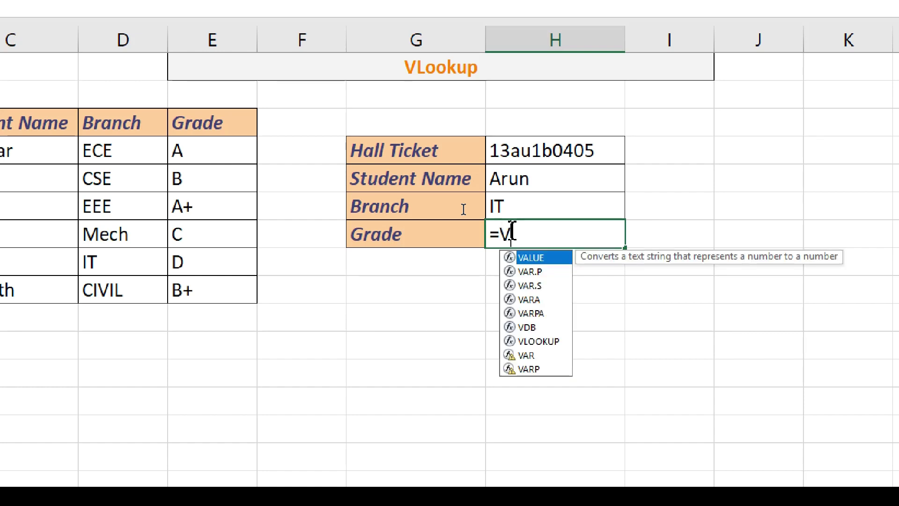
text(L)
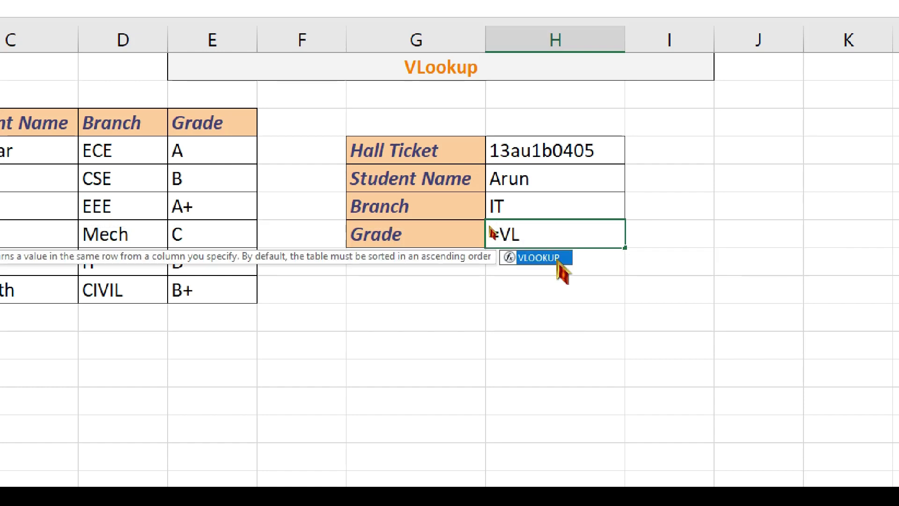
double_click(557, 261)
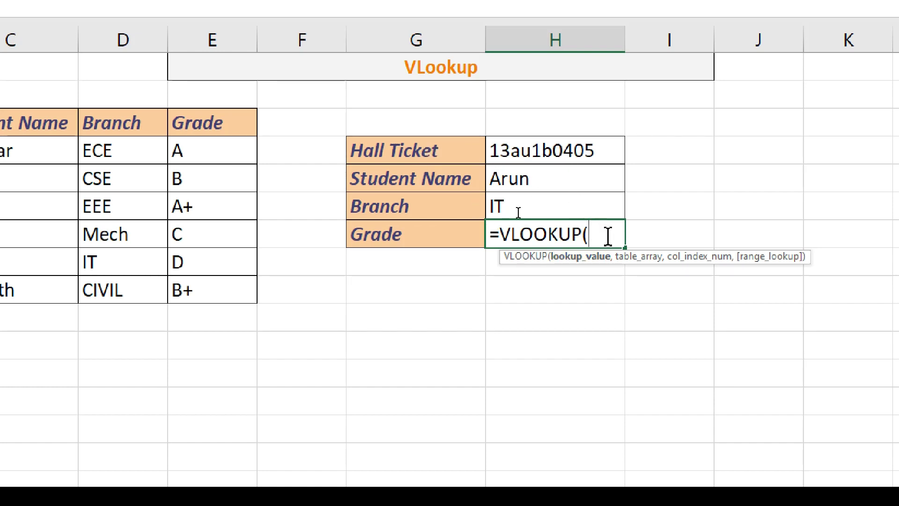
text(h)
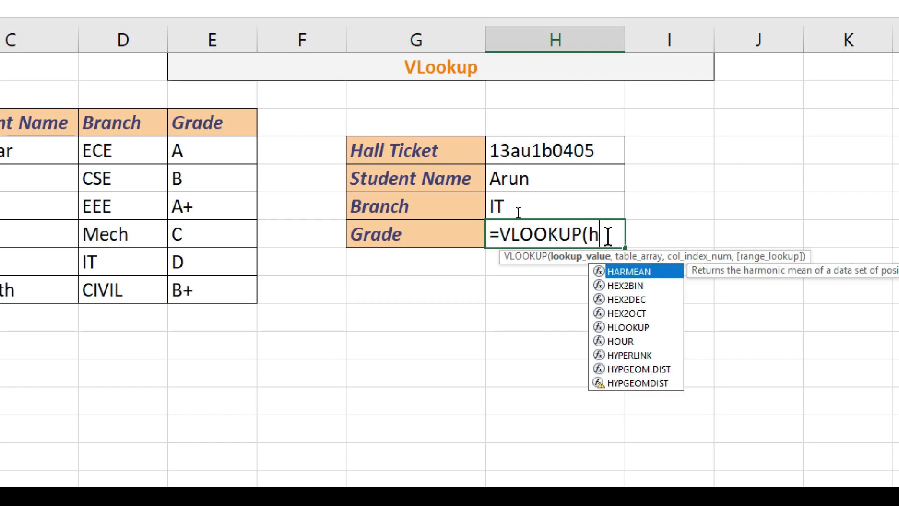
text(4,)
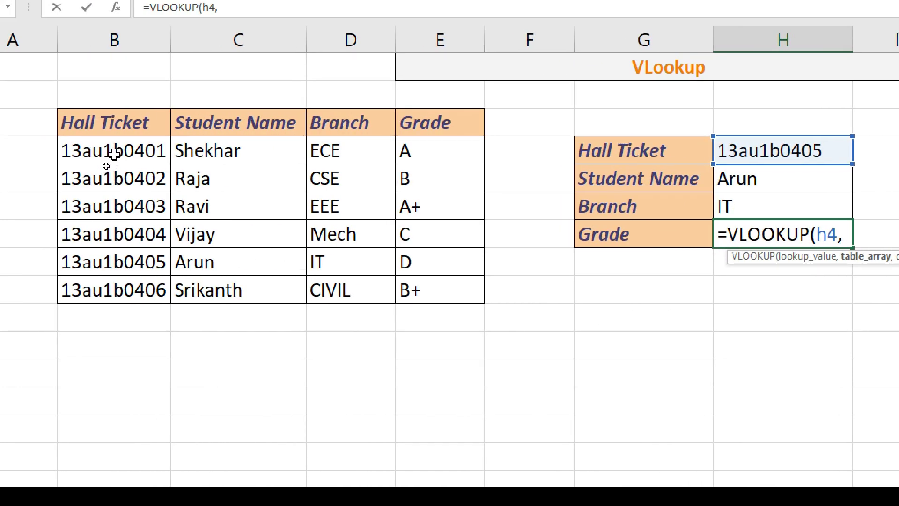
drag(114, 153, 448, 285)
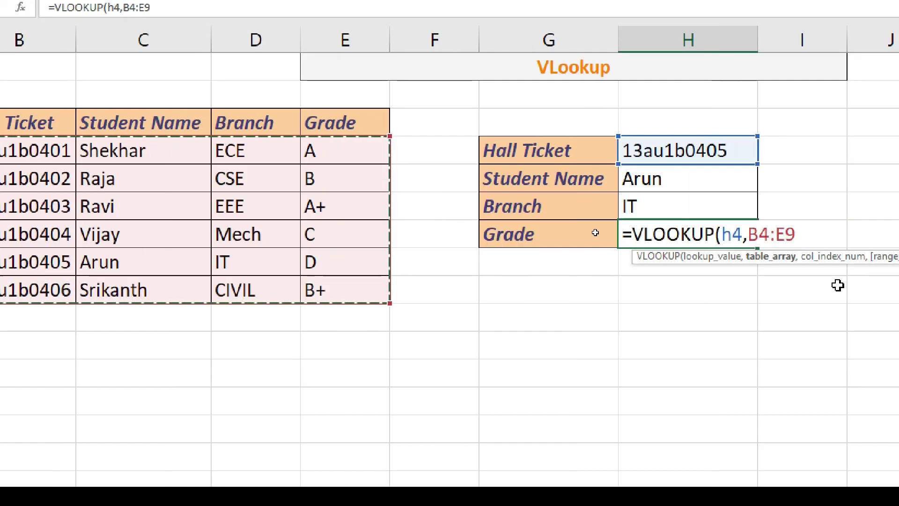
text(,)
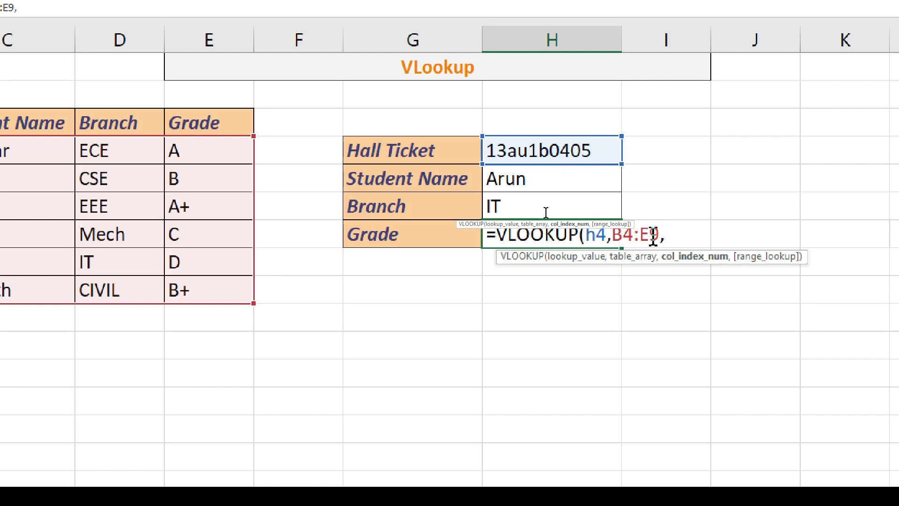
text(4,)
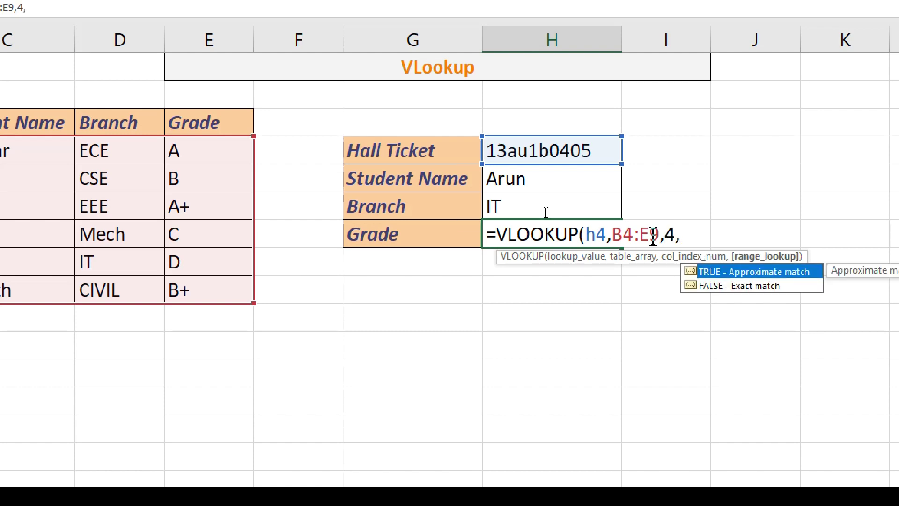
double_click(726, 286)
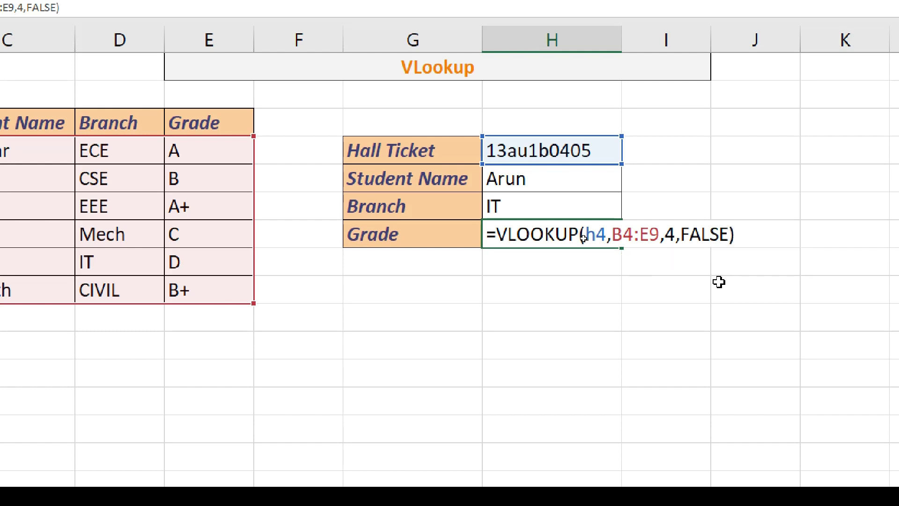
key(Return)
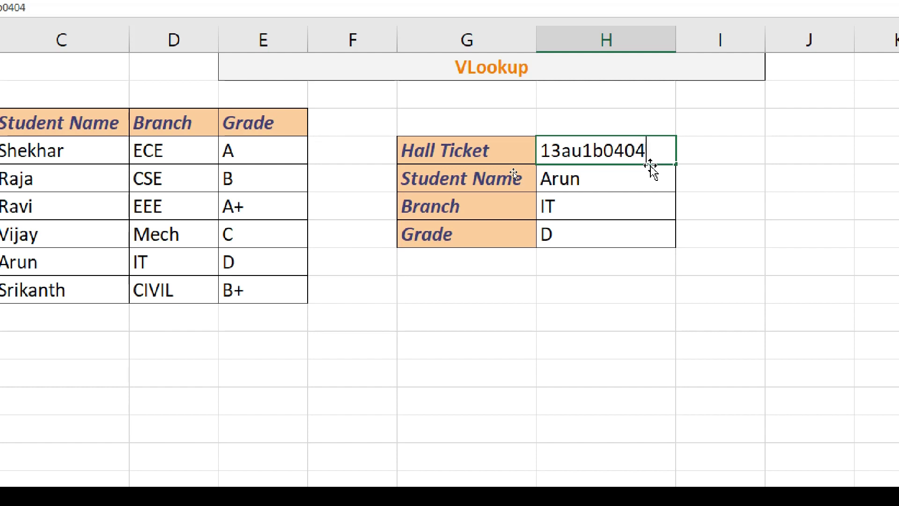
key(Return)
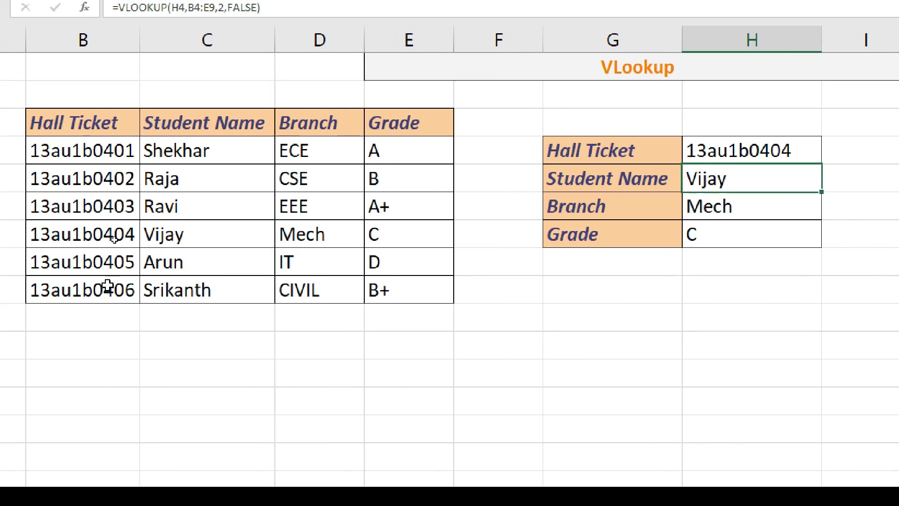
click(137, 239)
click(213, 238)
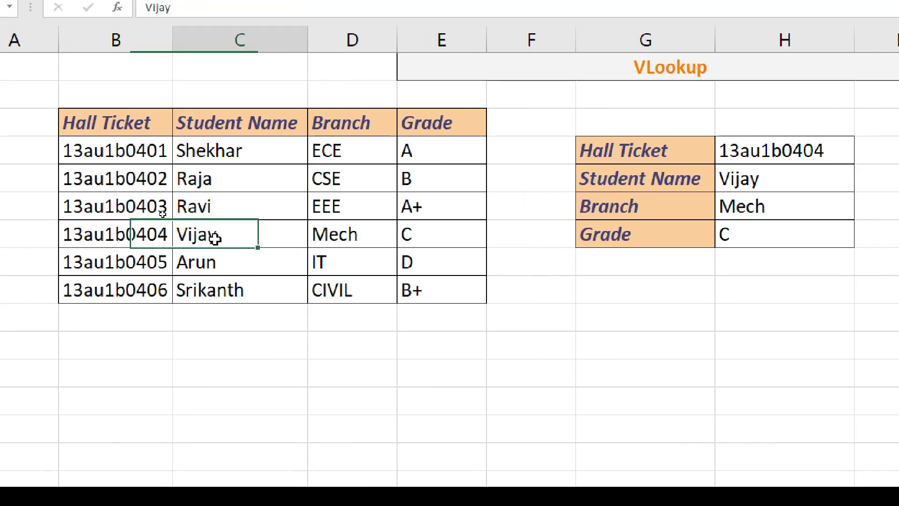
click(339, 239)
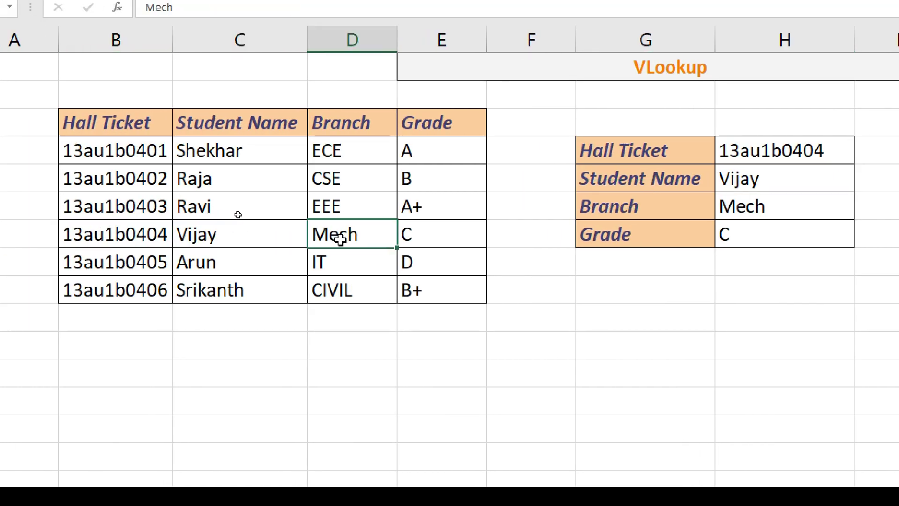
click(422, 237)
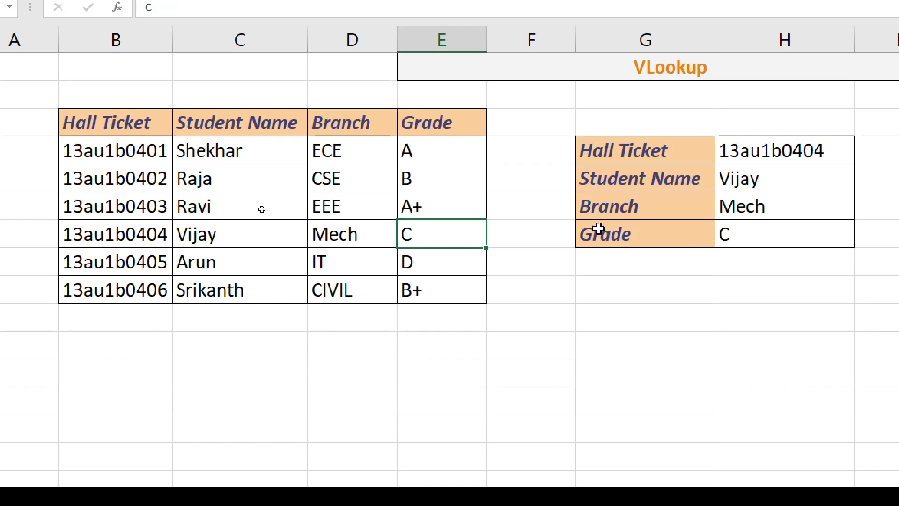
drag(136, 241, 410, 241)
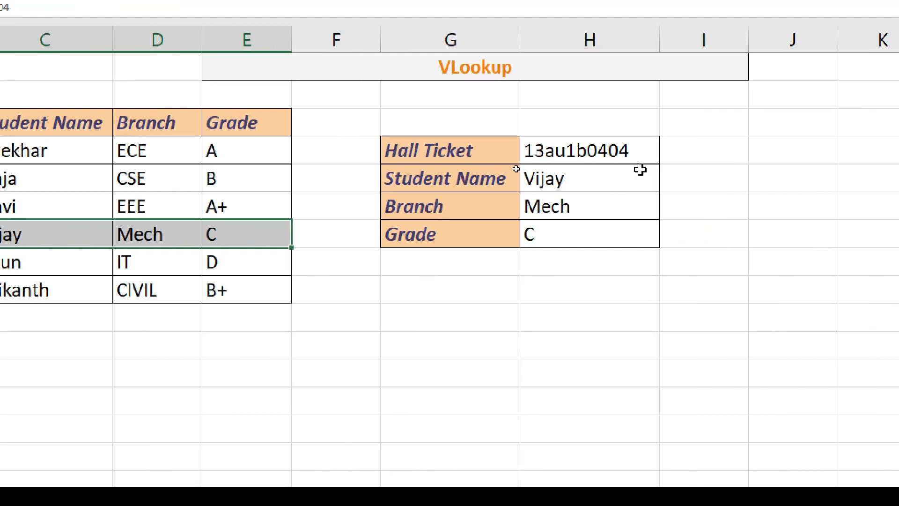
click(631, 146)
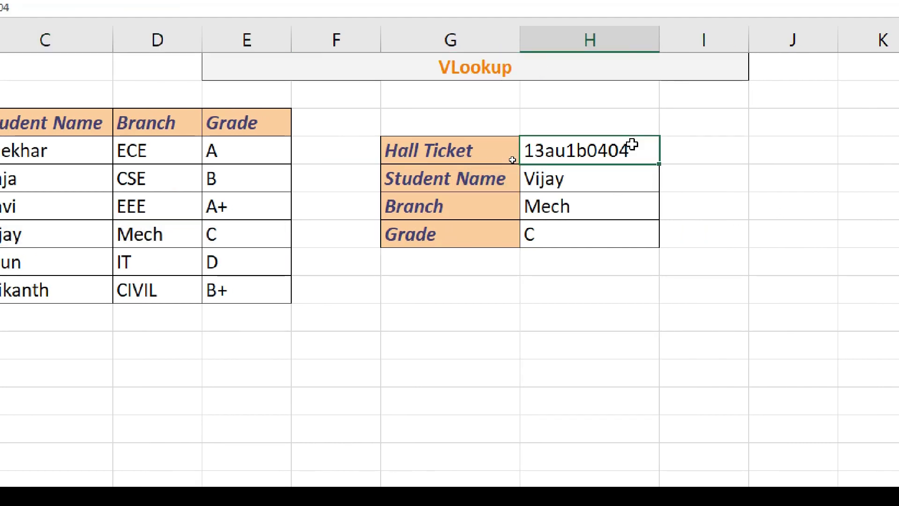